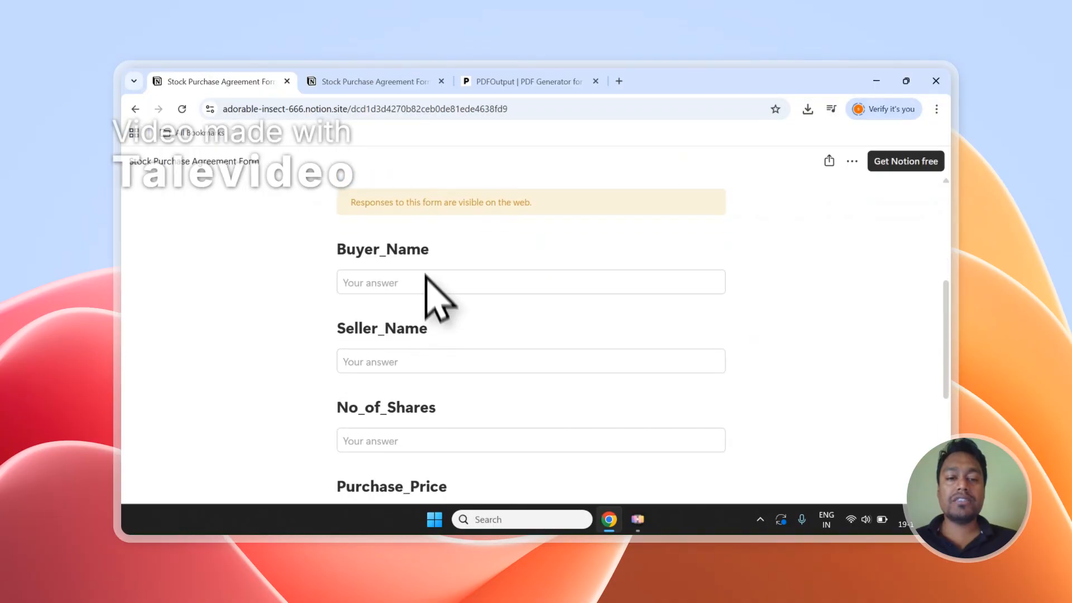
Review the Stock Purchase Agreement Form from its title and description through Buyer_Name to Closing_Date.
scroll(396, 339, up, 6)
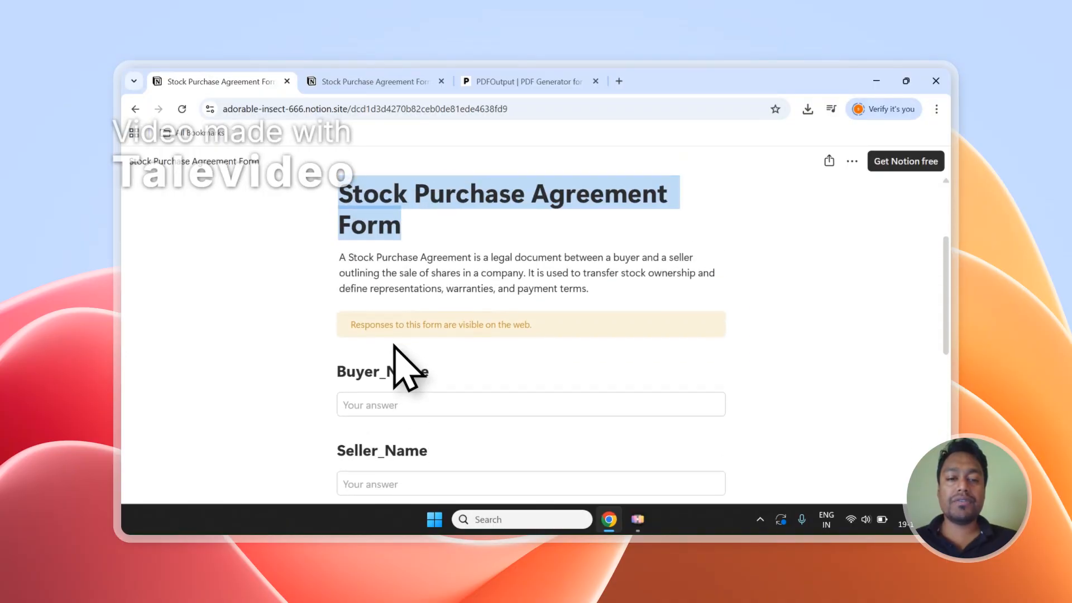
scroll(395, 344, down, 6)
scroll(395, 345, up, 4)
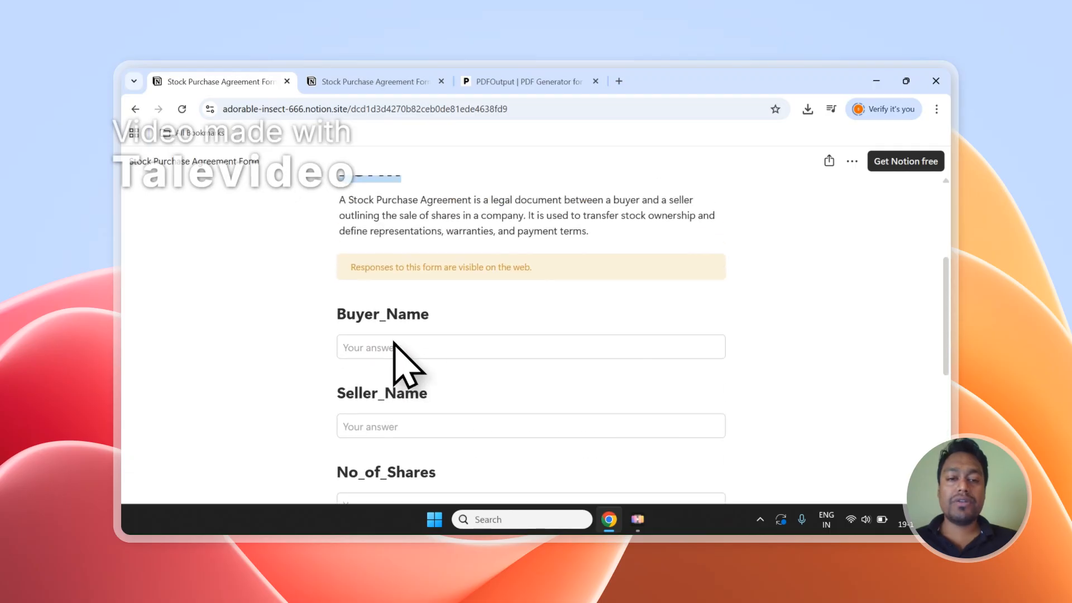
scroll(398, 357, down, 6)
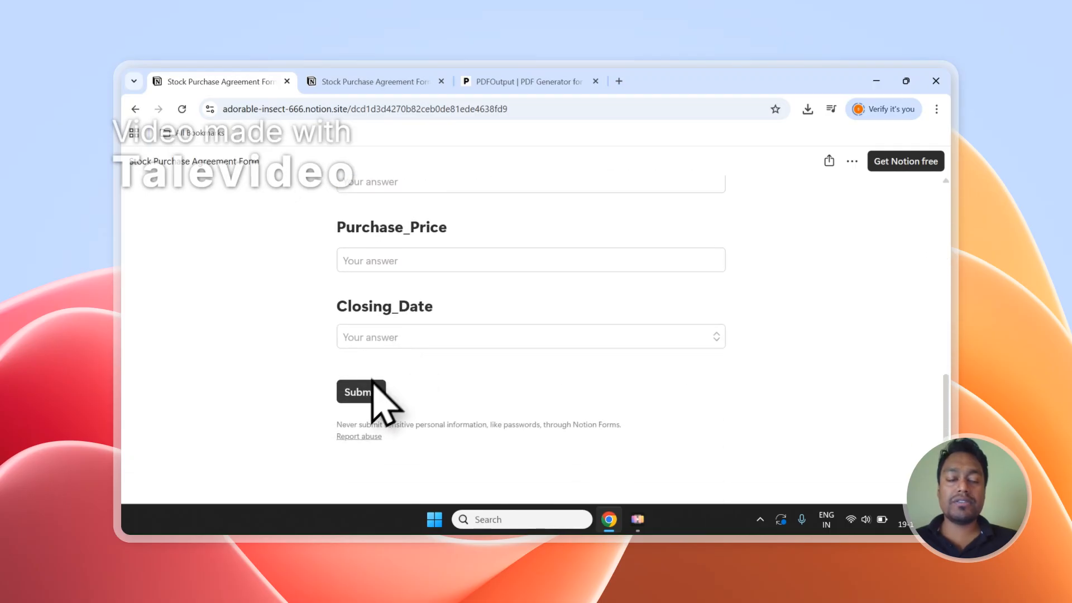
Open the form's responses database in Notion and examine Entry-1 and Entry-2.
click(391, 82)
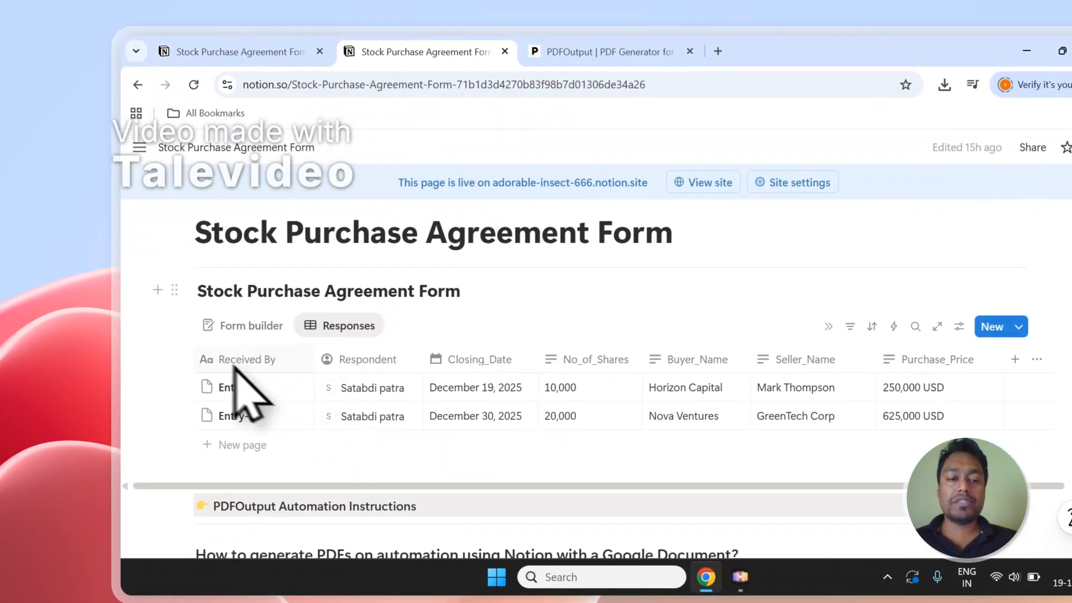
click(180, 385)
click(181, 413)
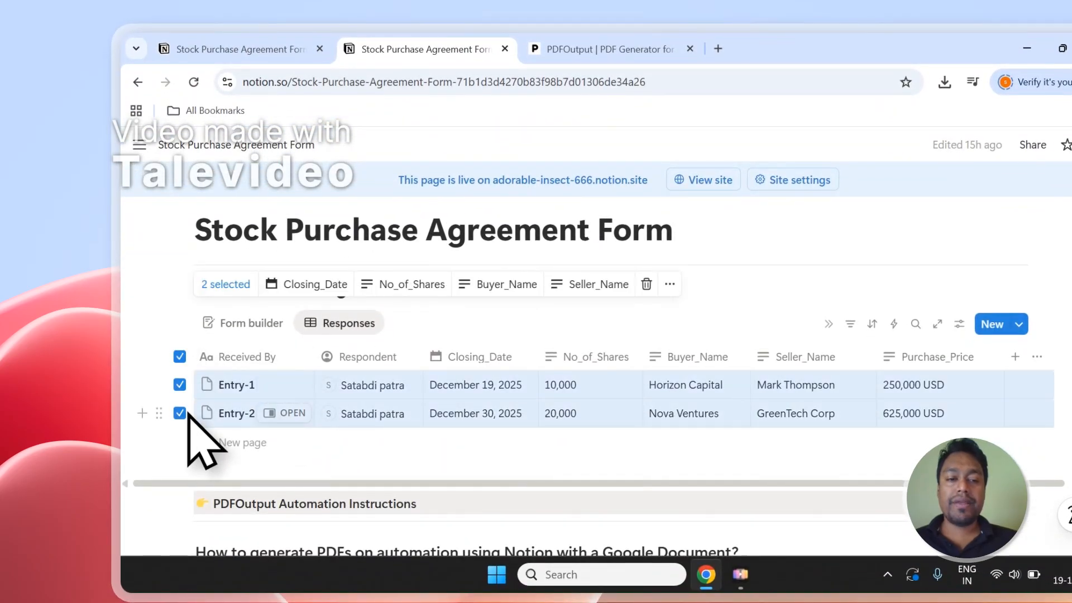
click(179, 356)
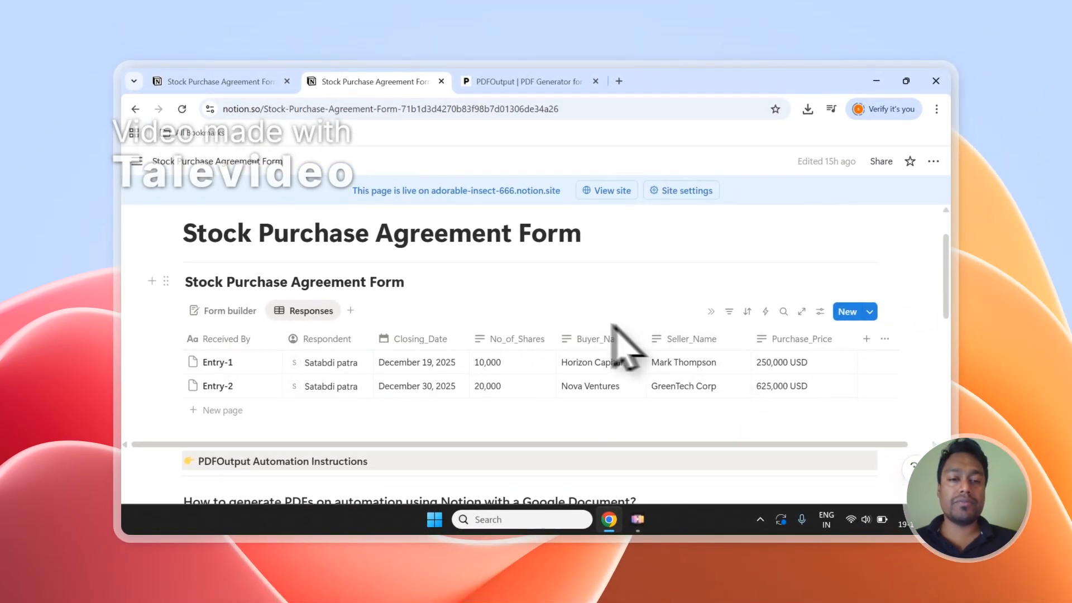
scroll(614, 344, up, 2)
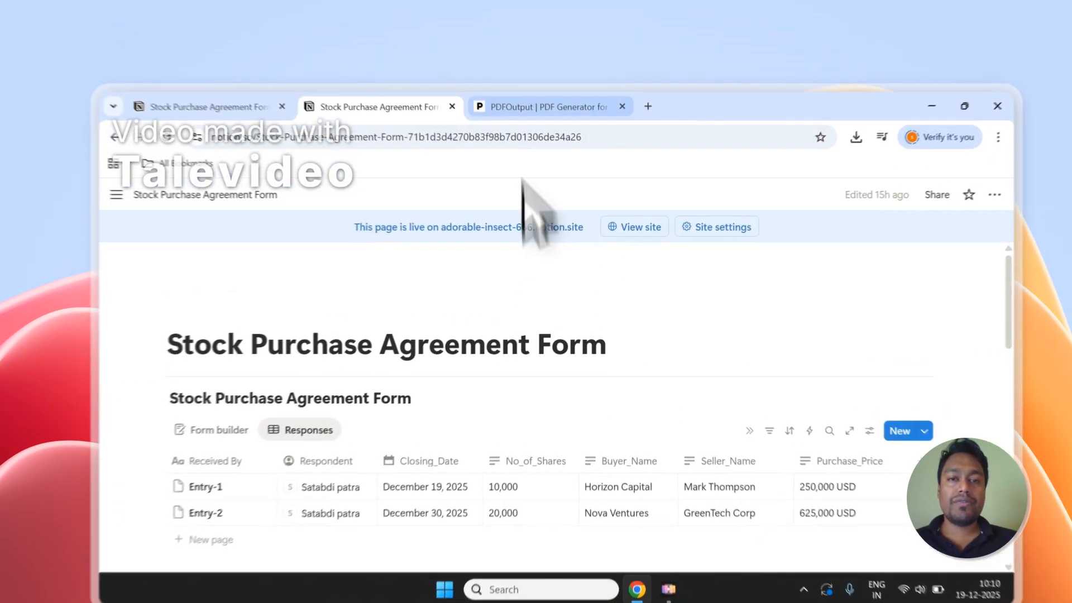
Switch to the PDFOutput site and read the home page's headline and supported document types.
click(541, 106)
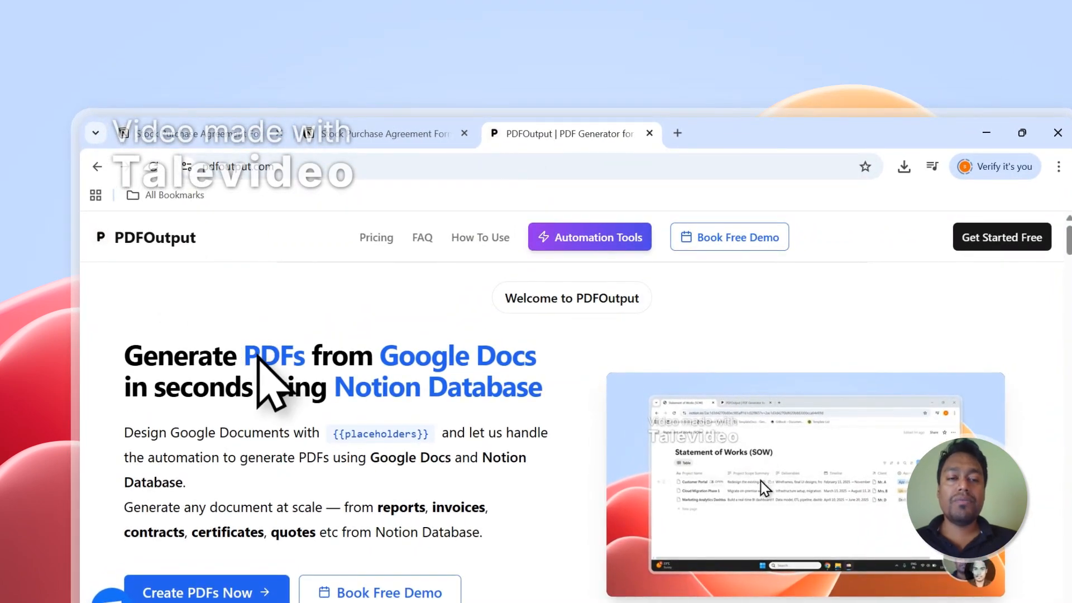
drag(259, 359, 296, 362)
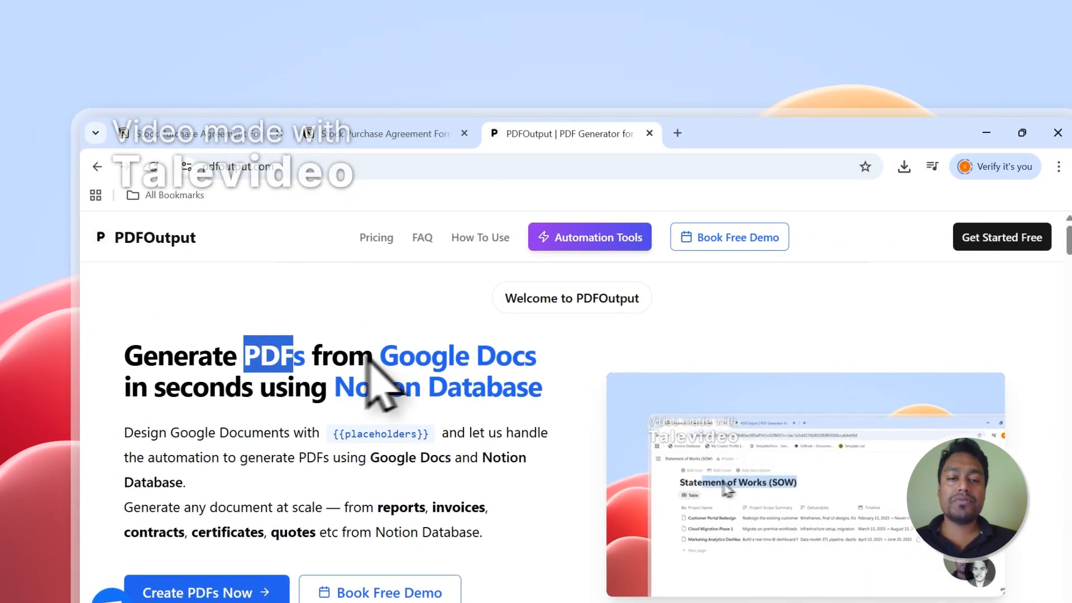
drag(380, 358, 494, 360)
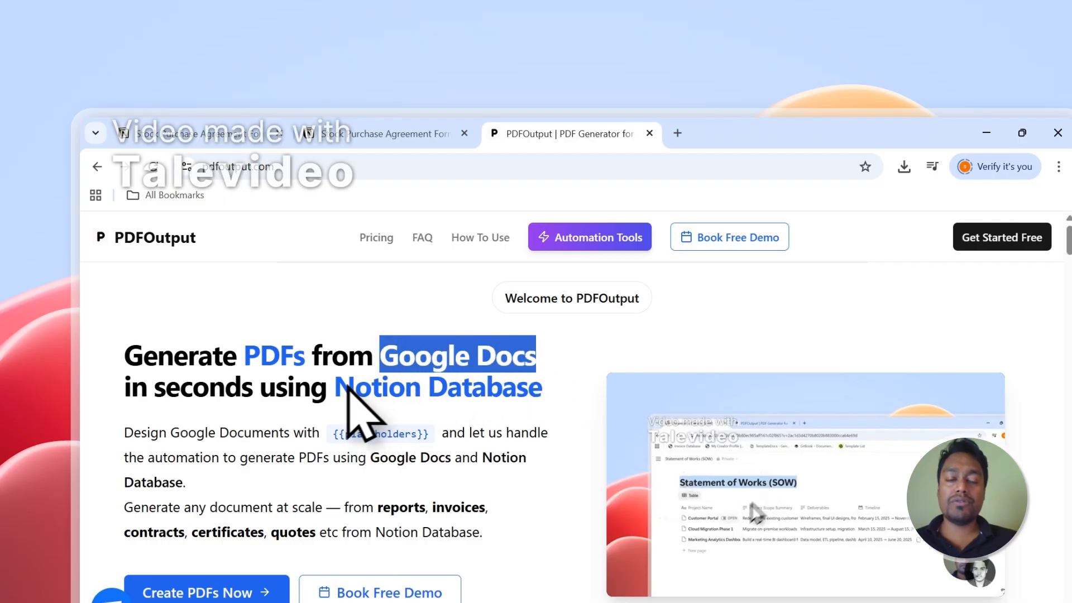
drag(347, 385, 499, 389)
drag(381, 357, 423, 360)
drag(523, 360, 545, 371)
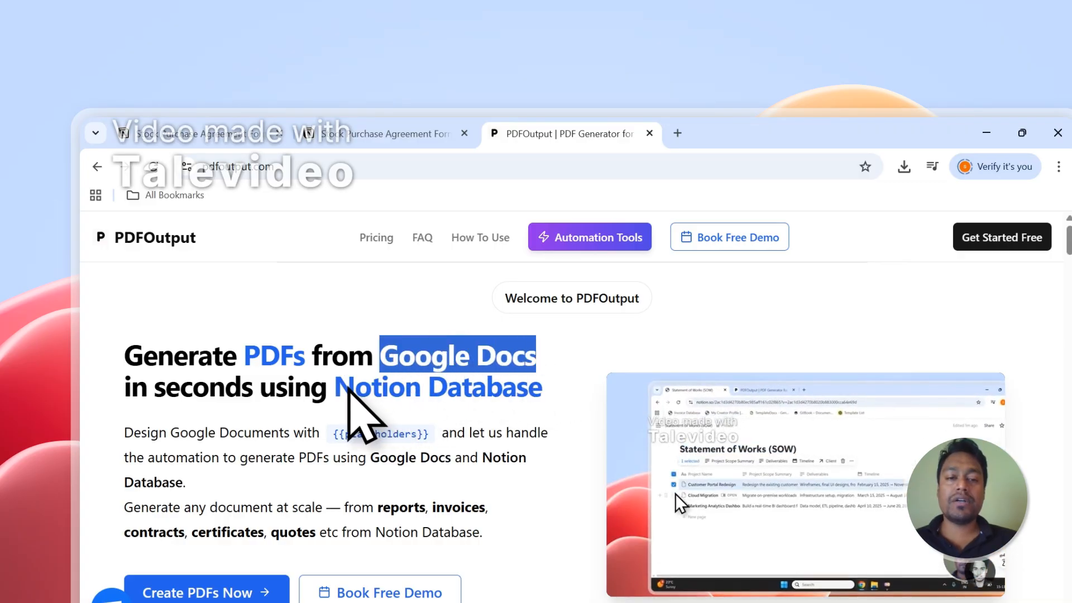
drag(337, 387, 528, 387)
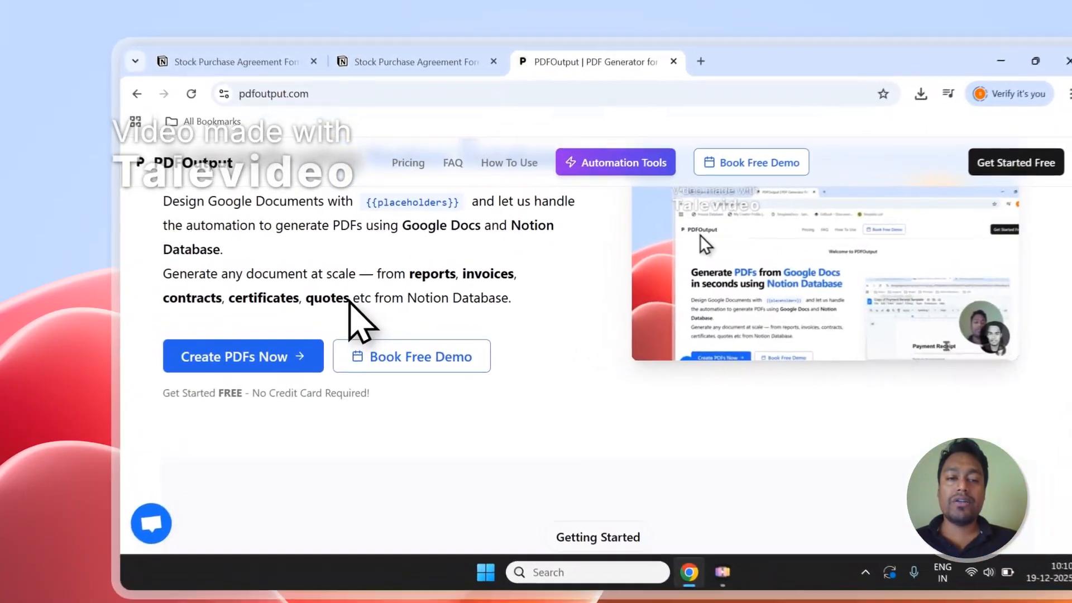
drag(316, 283, 366, 267)
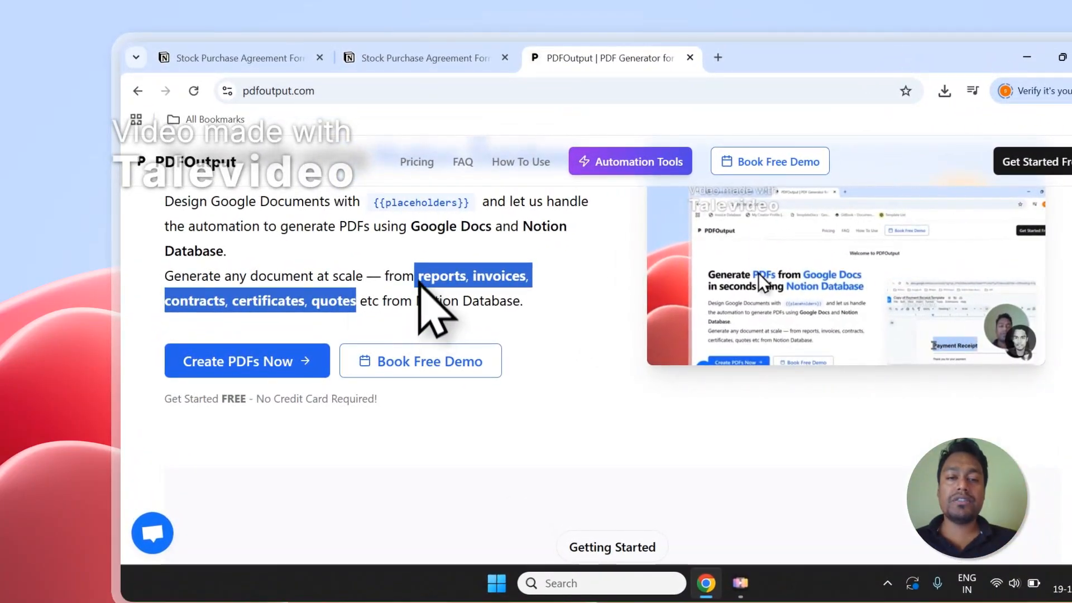
click(418, 284)
scroll(420, 276, up, 3)
scroll(422, 269, down, 1)
Start creating PDFs and sign in to PDFOutput with the chosen Google account.
click(283, 446)
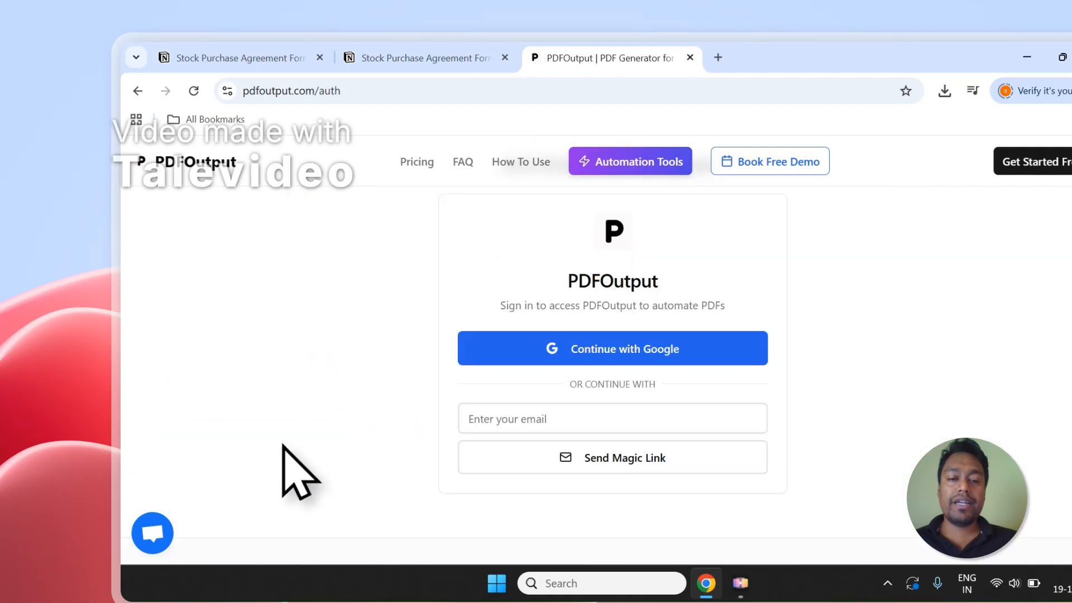
click(649, 355)
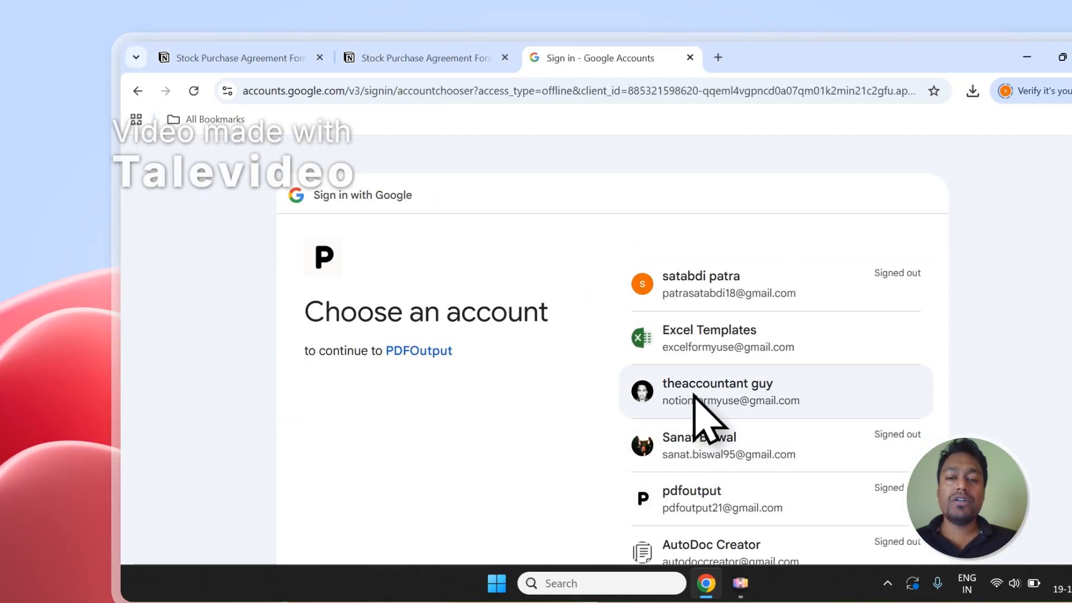
click(695, 396)
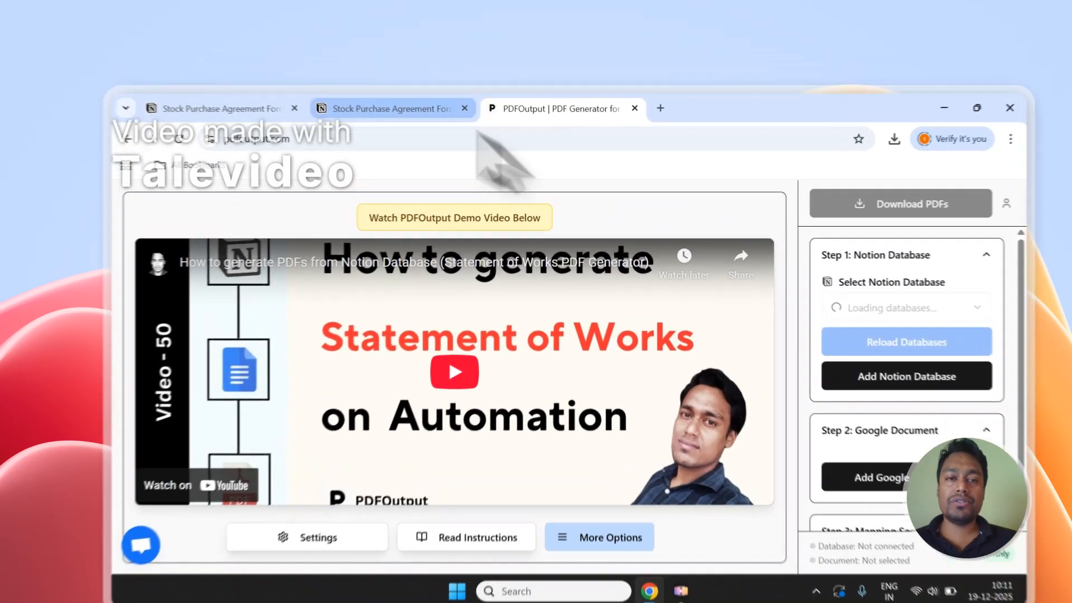
Start adding a Notion database in PDFOutput after checking the Stock Purchase Agreement Form page.
click(373, 82)
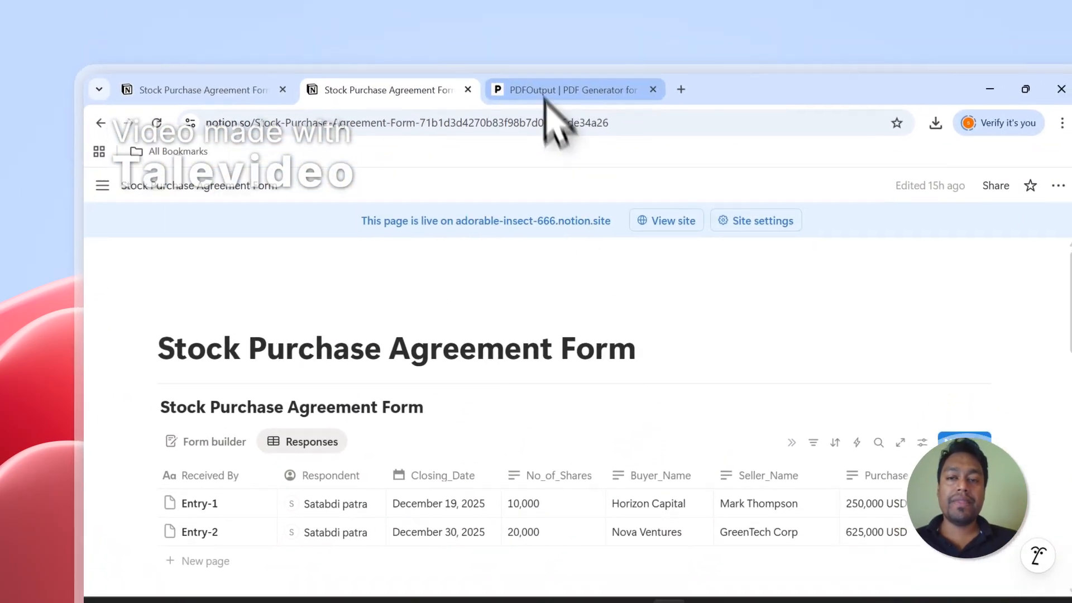
click(608, 13)
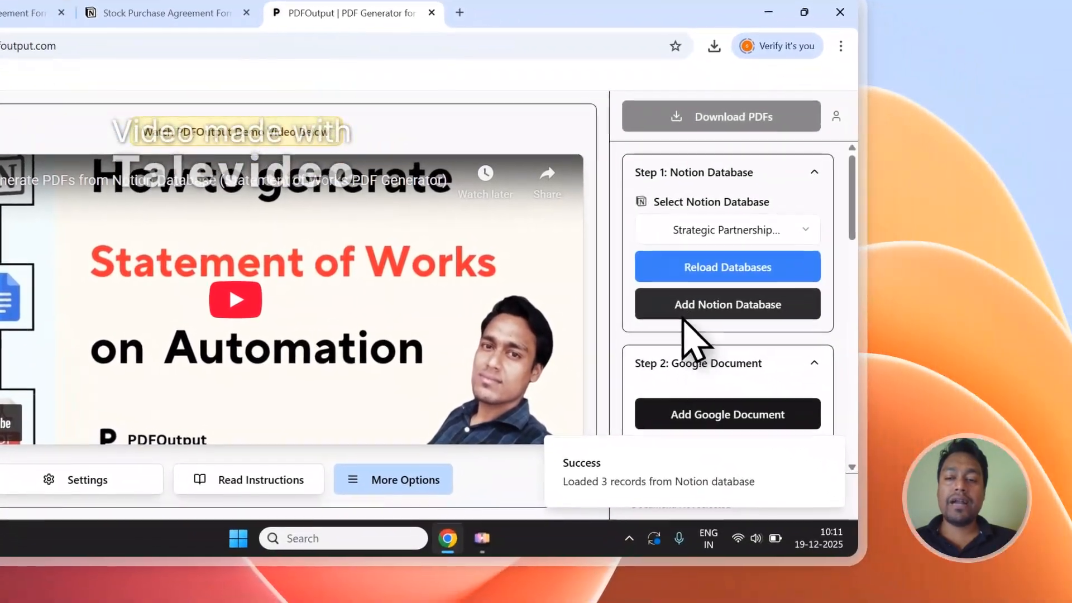
click(709, 330)
Copy the Notion page title "Stock Purchase Agreement Form".
click(203, 27)
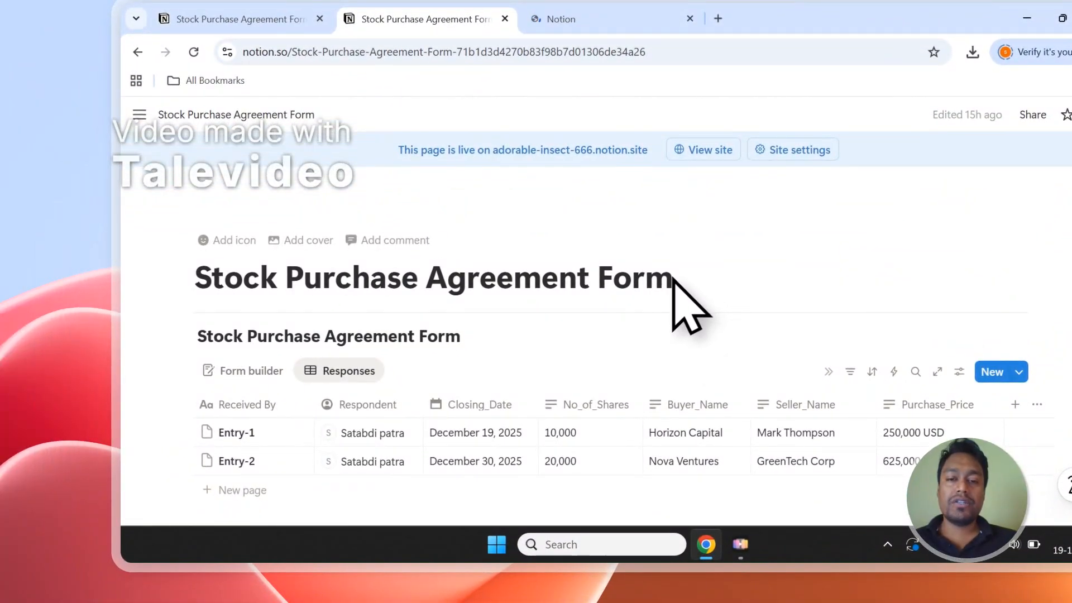
drag(673, 279, 612, 284)
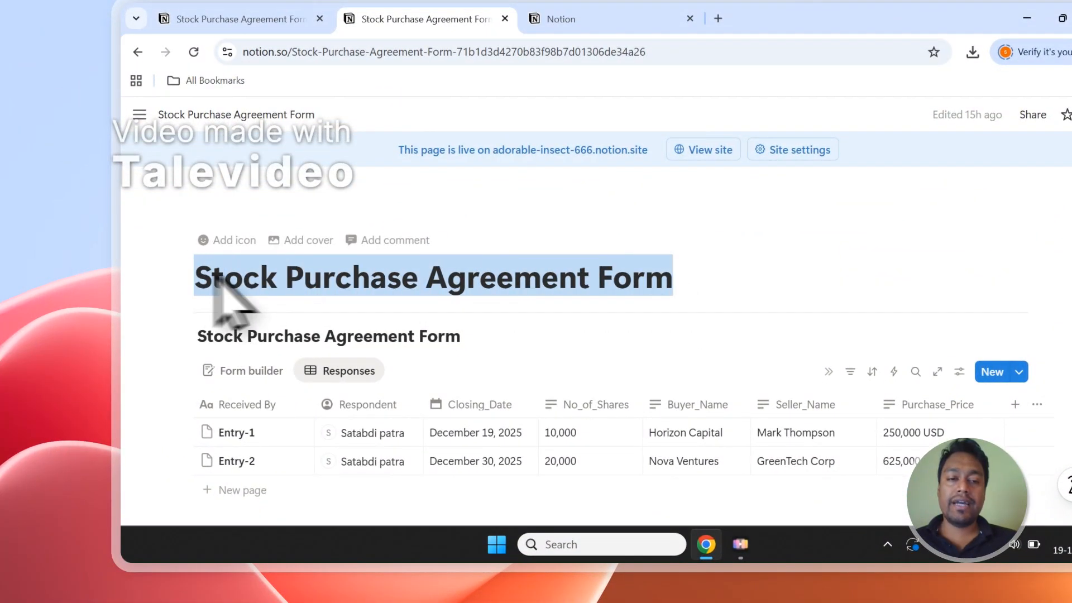
right_click(322, 280)
click(354, 229)
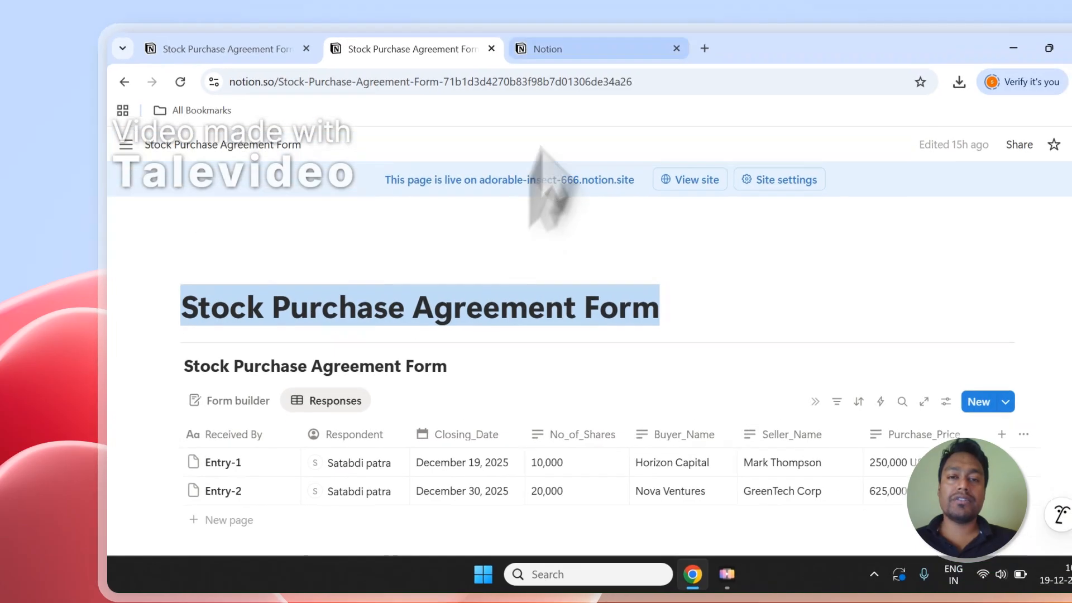
In the Notion integration request, search for "Stock Purchase Agreement Form" and select the top-level page to share with PDFOutput.
click(559, 18)
click(484, 446)
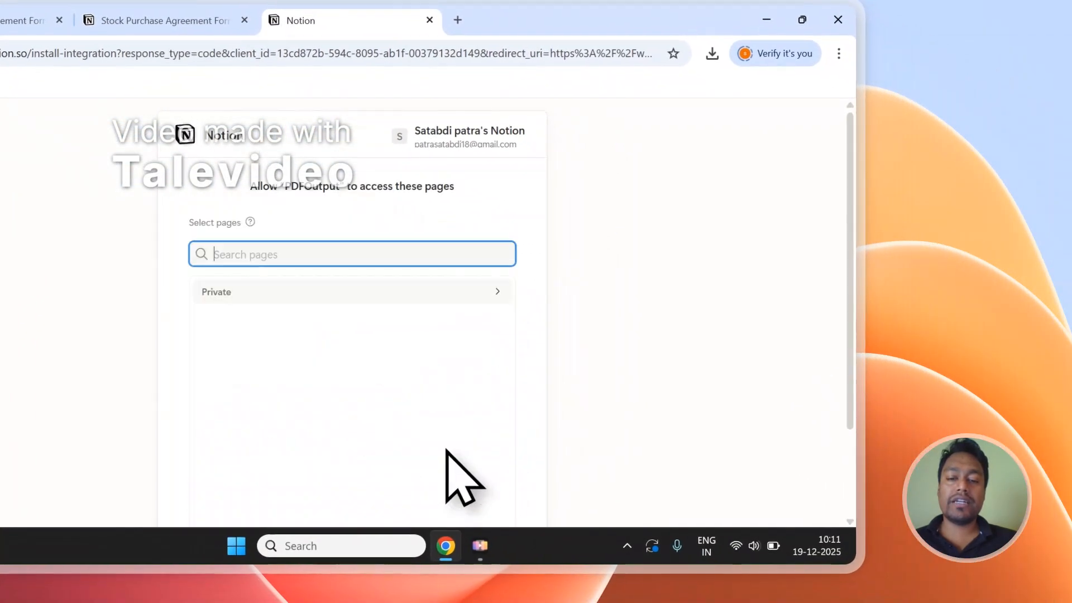
right_click(246, 262)
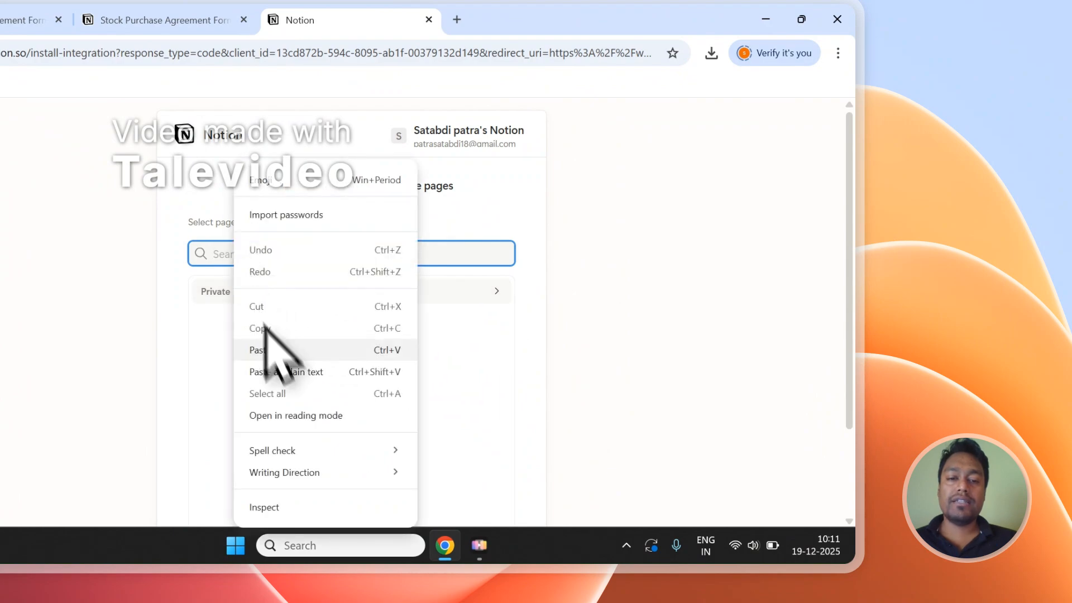
click(267, 350)
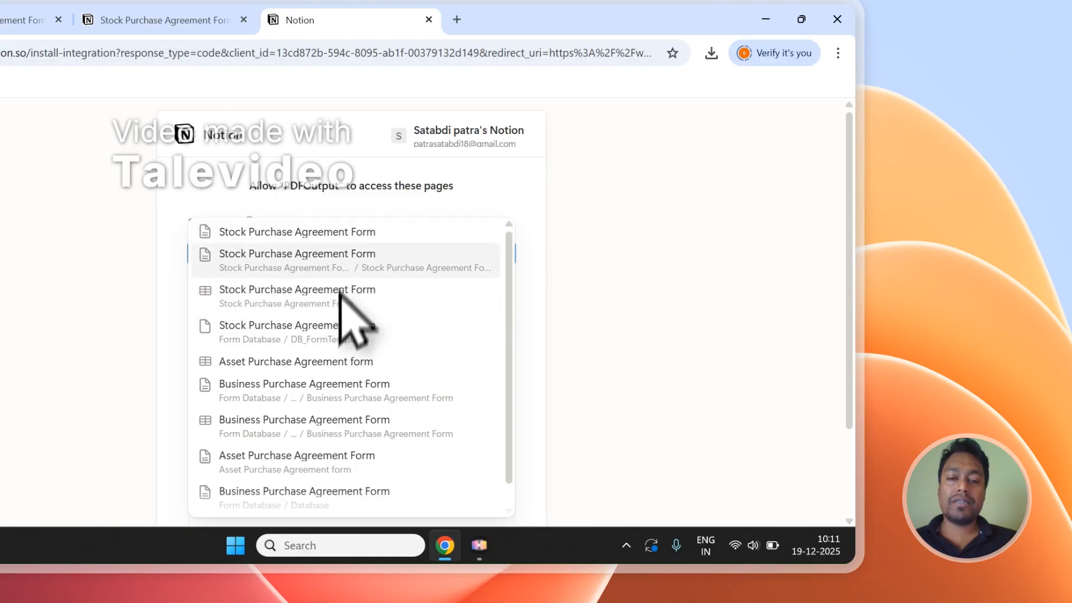
click(342, 232)
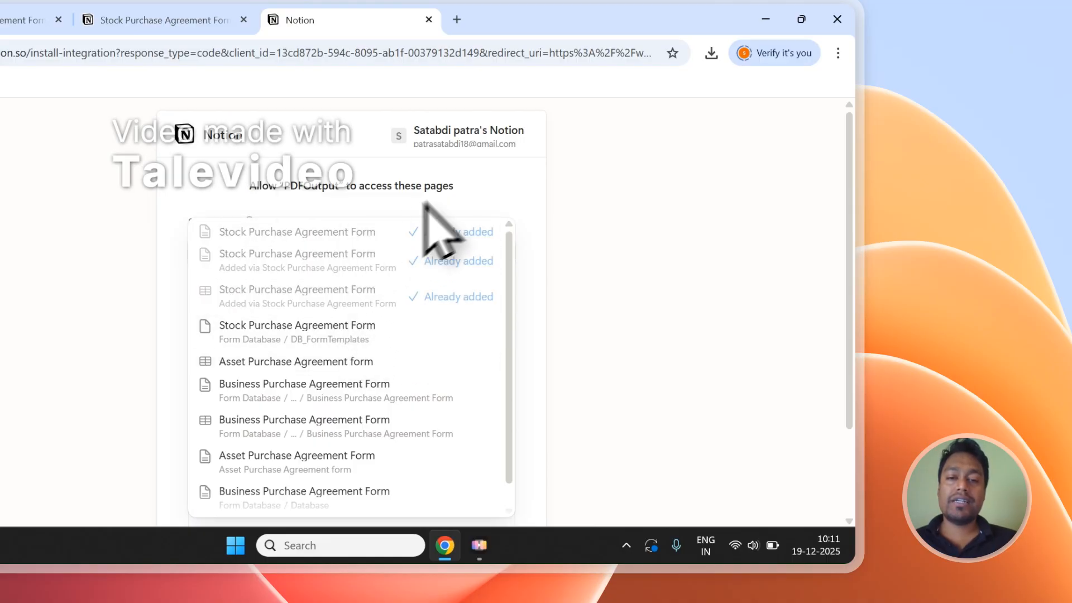
Close the search results and look through the Private top-level pages available to PDFOutput.
click(447, 191)
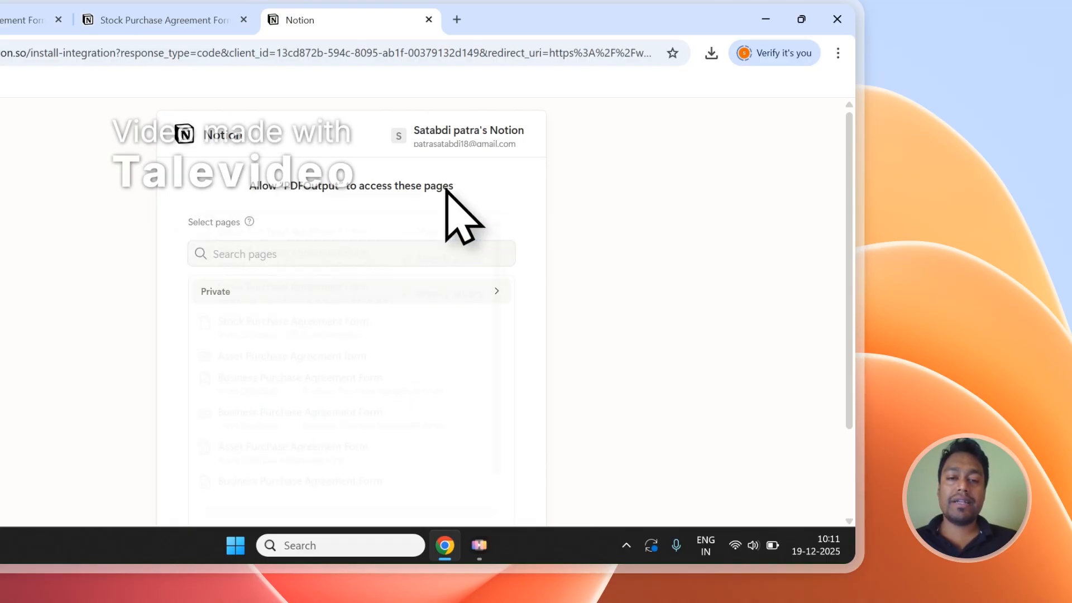
click(318, 294)
click(244, 257)
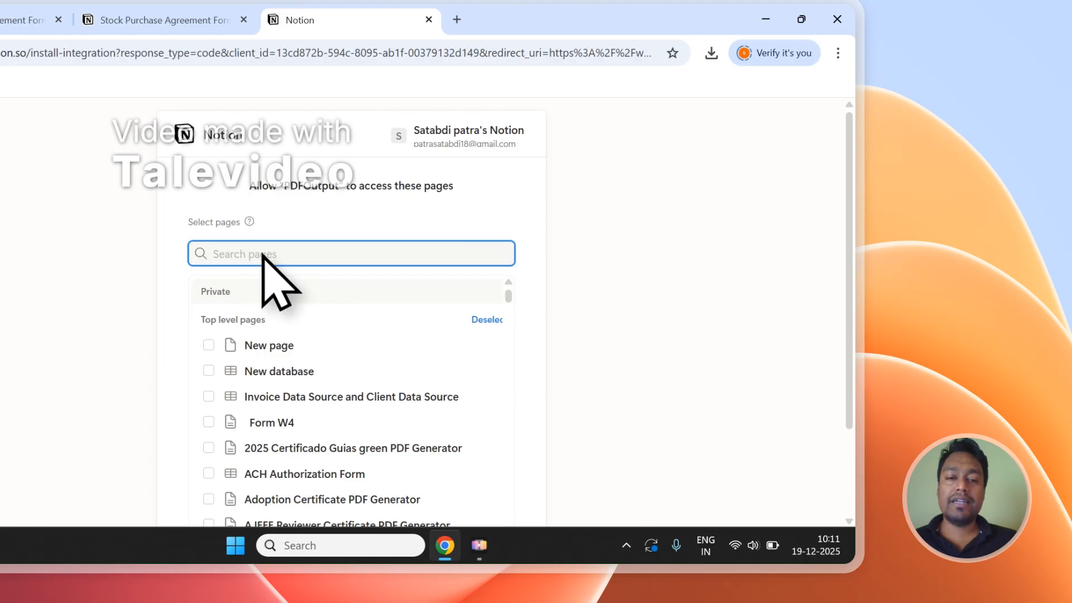
scroll(260, 252, down, 2)
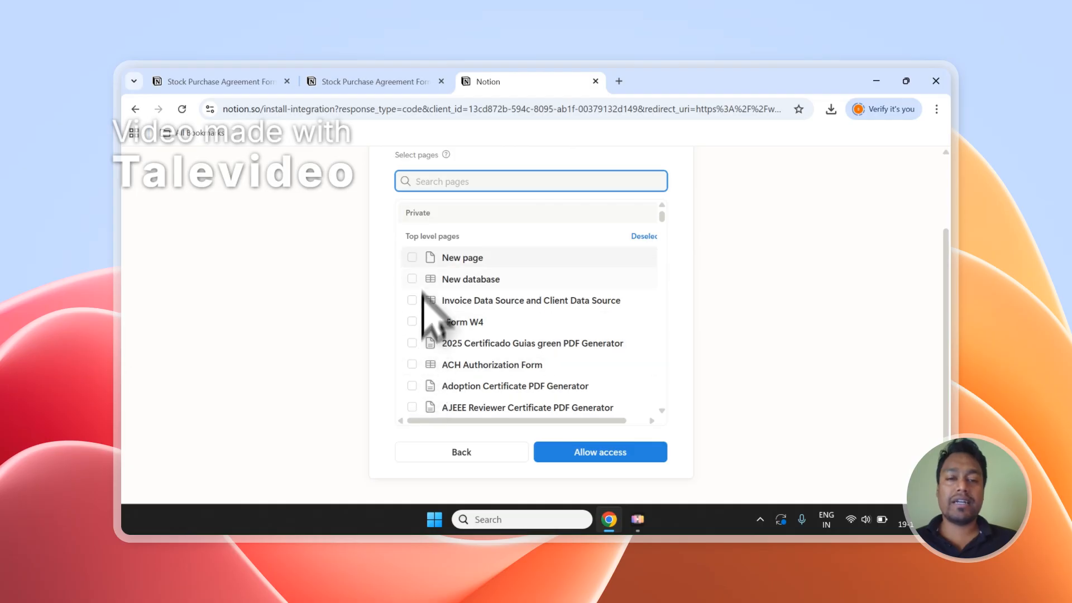
scroll(443, 201, up, 3)
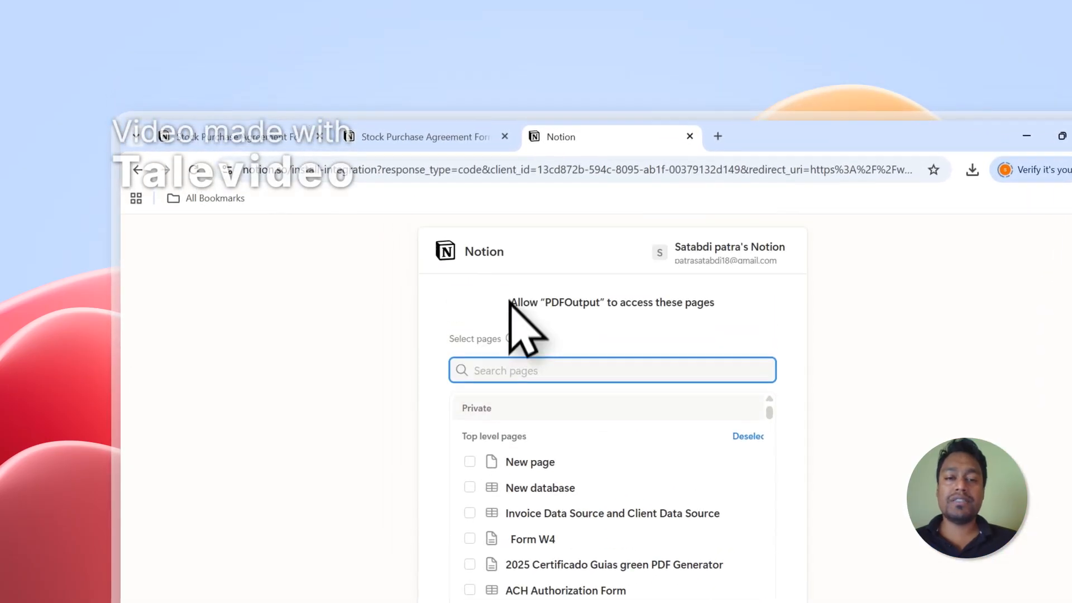
scroll(711, 371, down, 2)
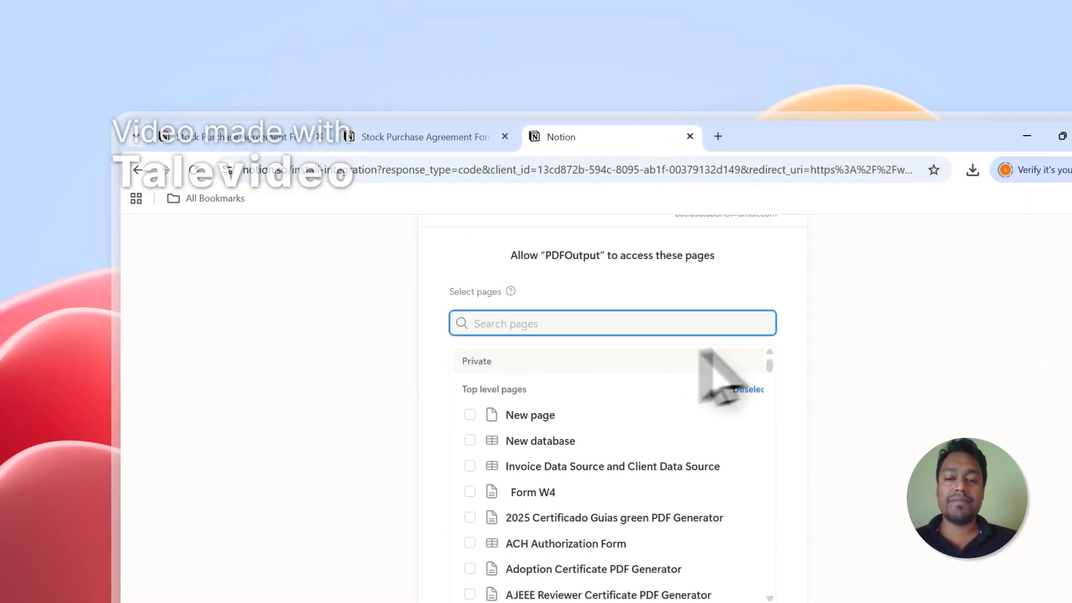
Return to the Stock Purchase Agreement Form page and examine its title and responses database.
click(481, 137)
scroll(467, 435, down, 4)
scroll(478, 519, up, 3)
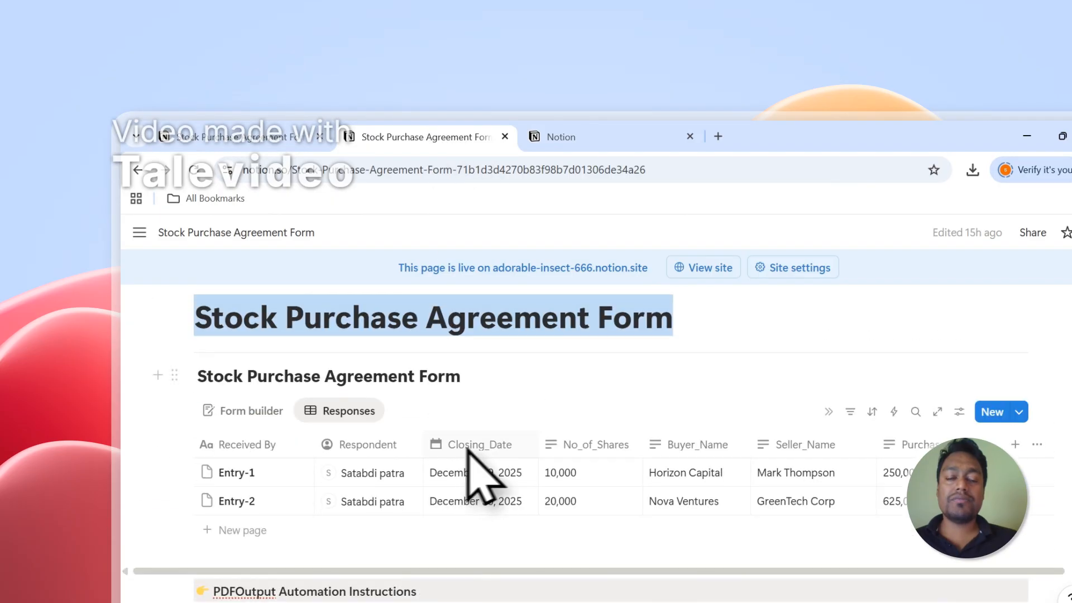
click(285, 325)
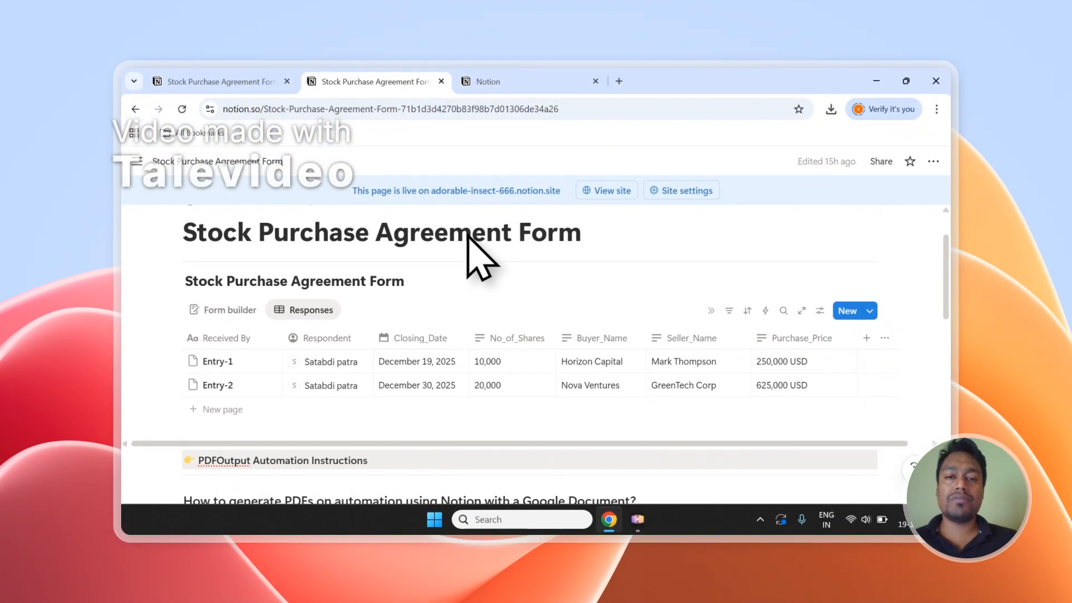
Go back to the Notion integration request and allow PDFOutput access to the selected pages.
click(492, 81)
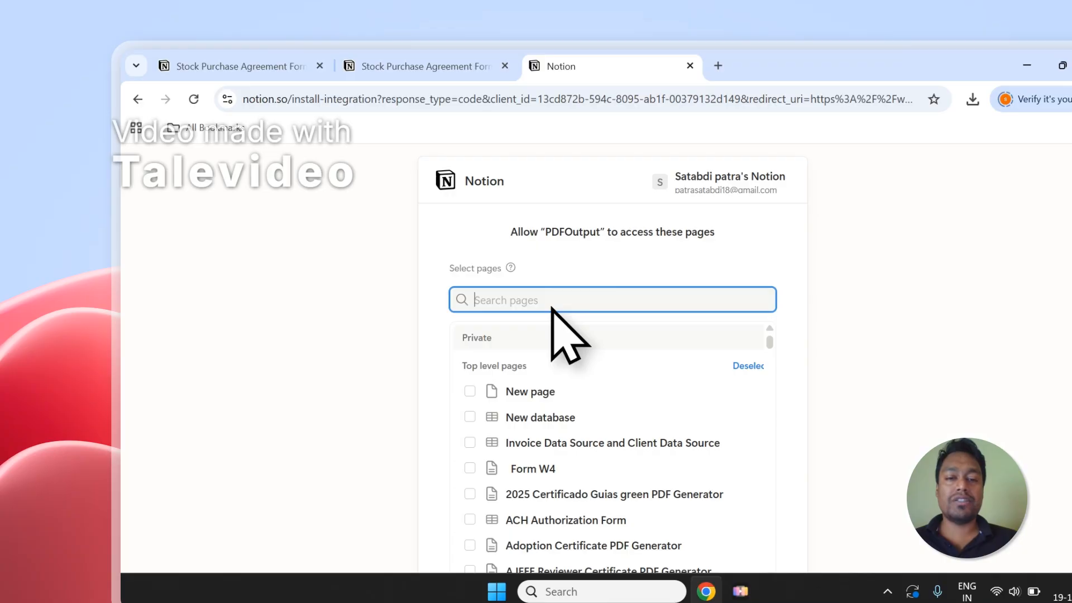
scroll(556, 324, down, 2)
click(726, 511)
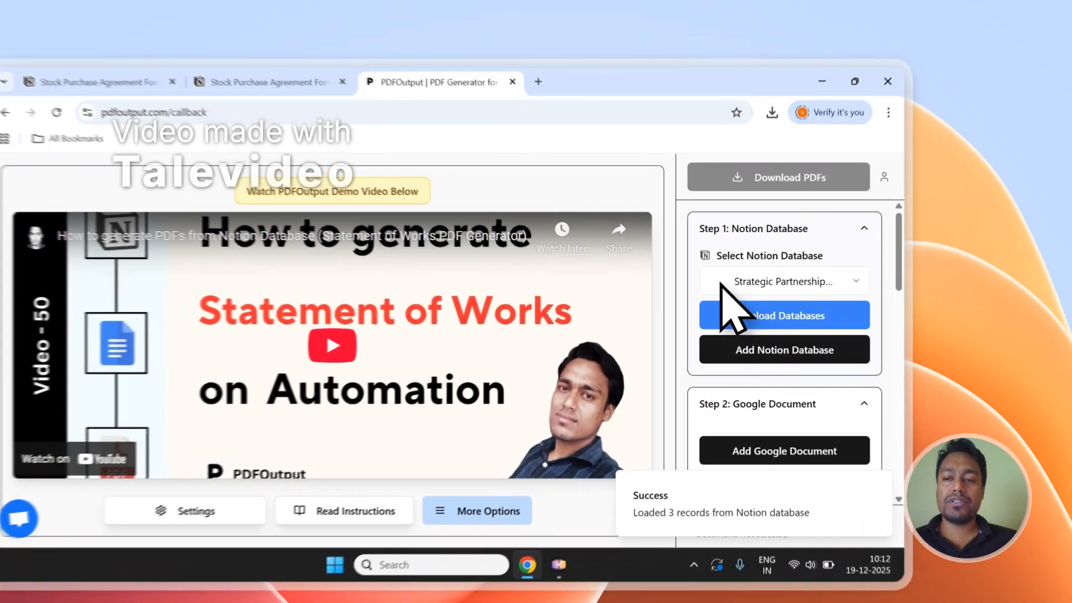
Reload the Notion databases in PDFOutput and select Stock Purchase Agreement Form as the source database.
click(789, 263)
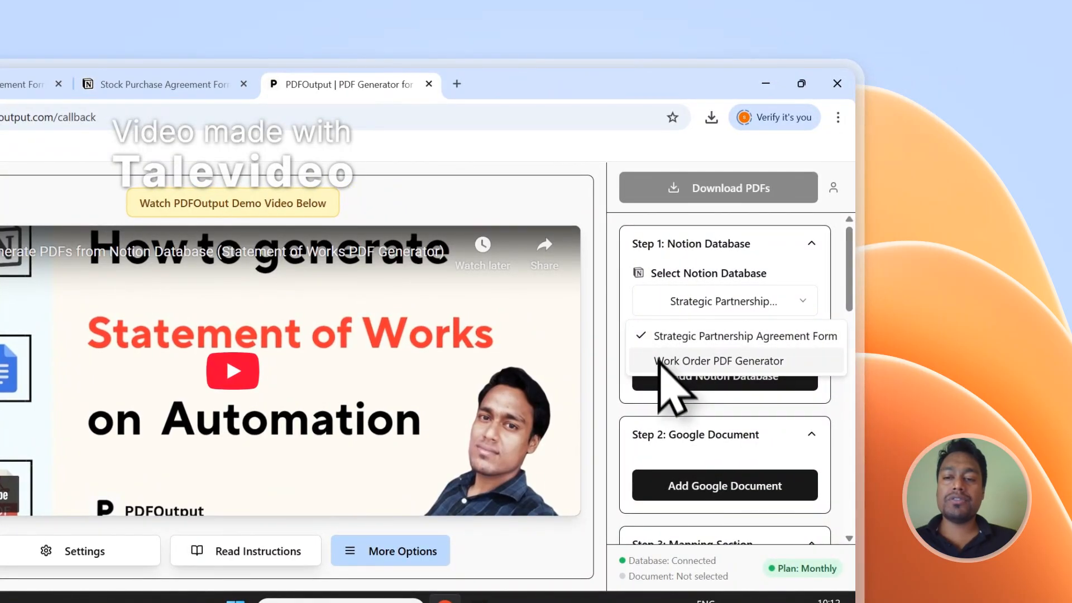
click(686, 336)
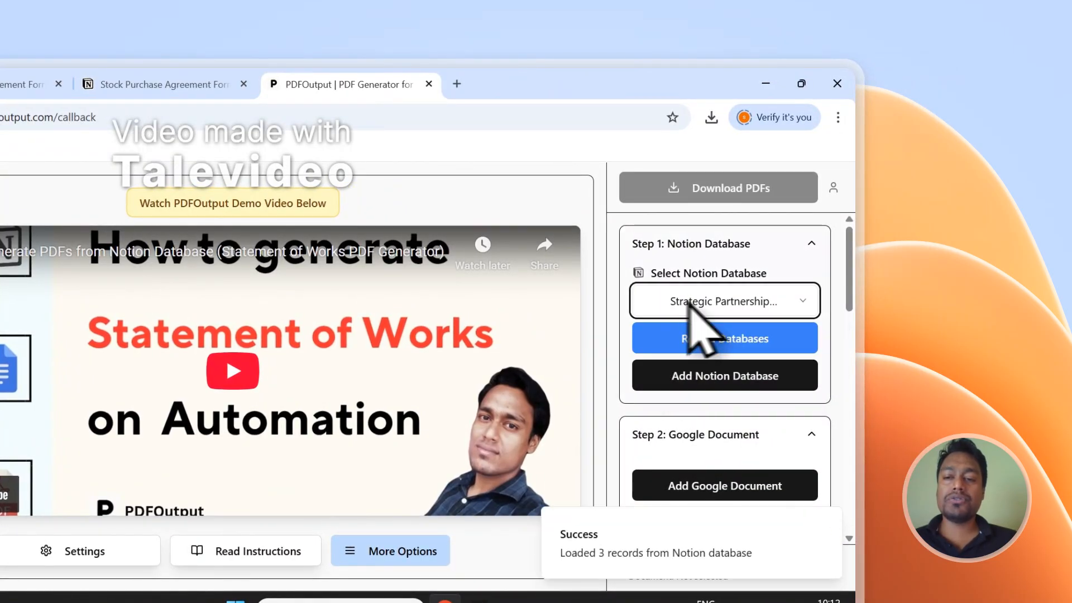
click(688, 347)
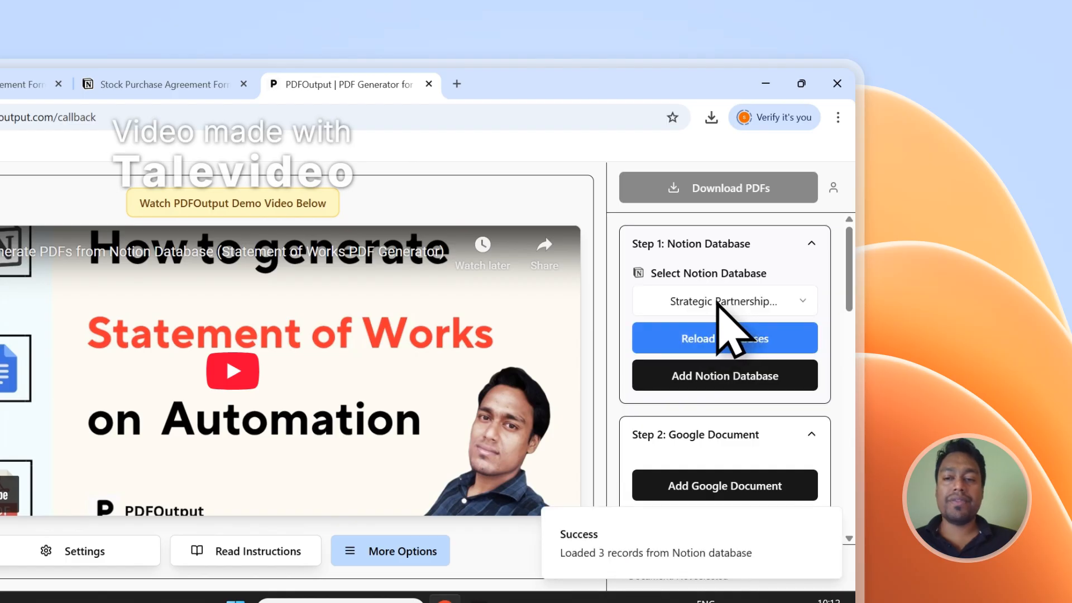
click(717, 302)
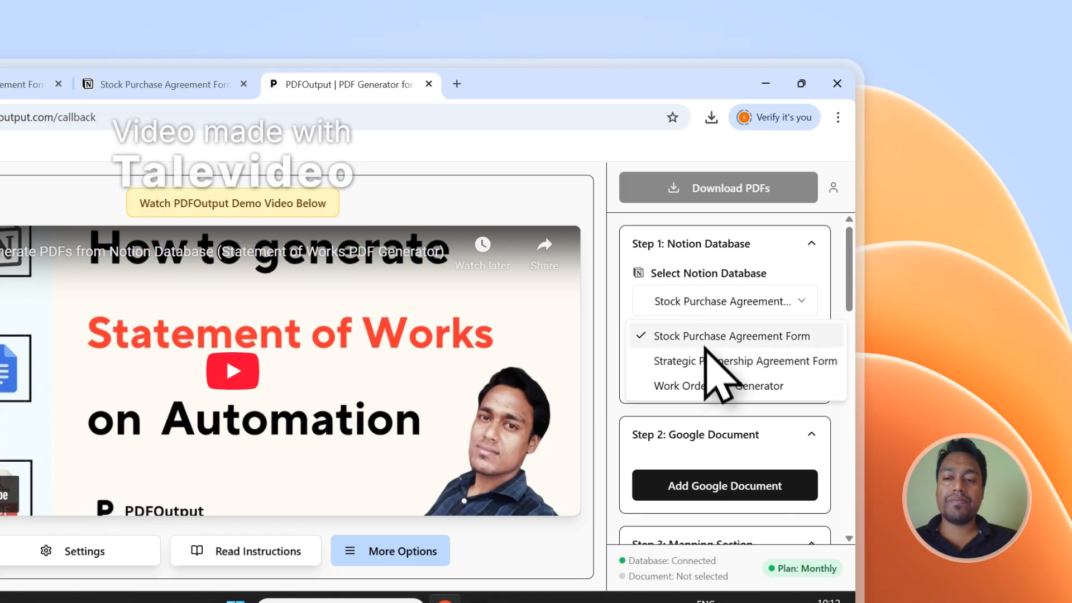
click(719, 335)
Look through the mapping section and the property list loaded from the Stock Purchase Agreement Form database.
drag(840, 270, 854, 294)
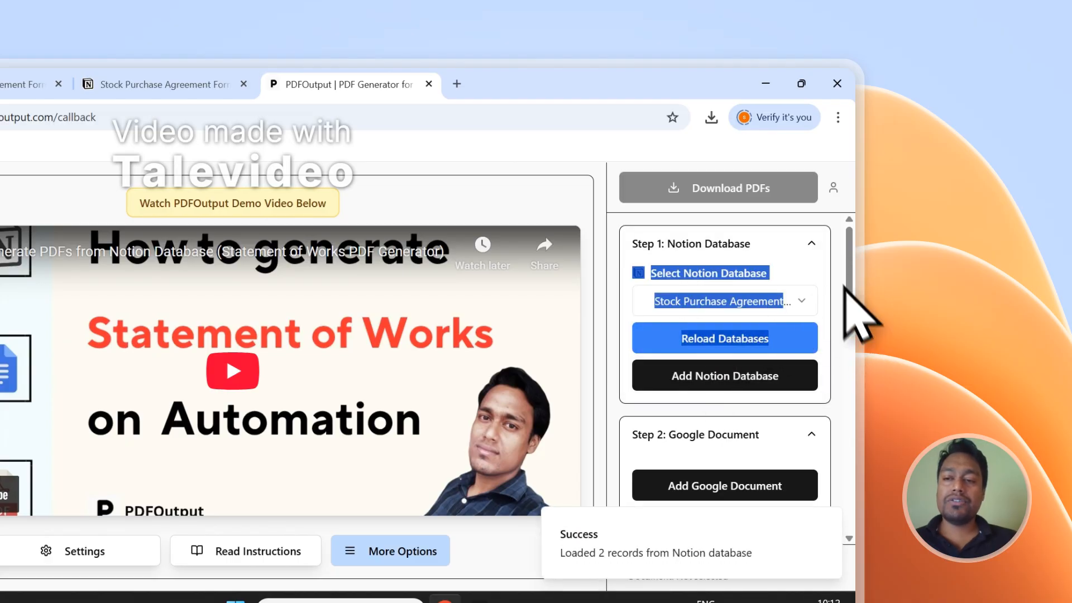
click(835, 267)
drag(848, 253, 856, 440)
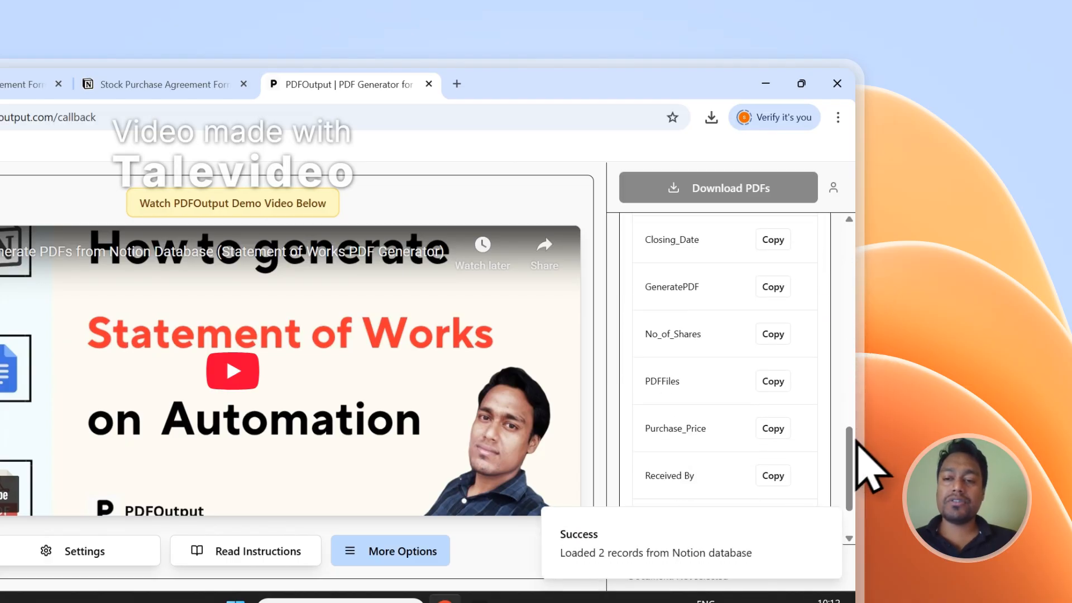
scroll(761, 348, up, 2)
scroll(758, 343, down, 2)
scroll(759, 344, down, 2)
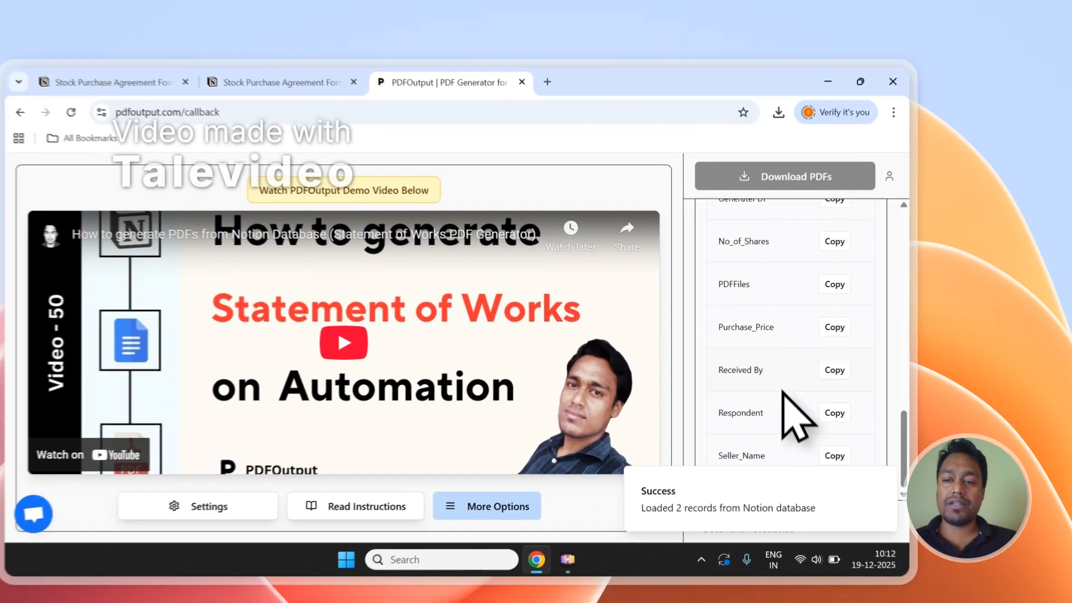
scroll(726, 424, up, 10)
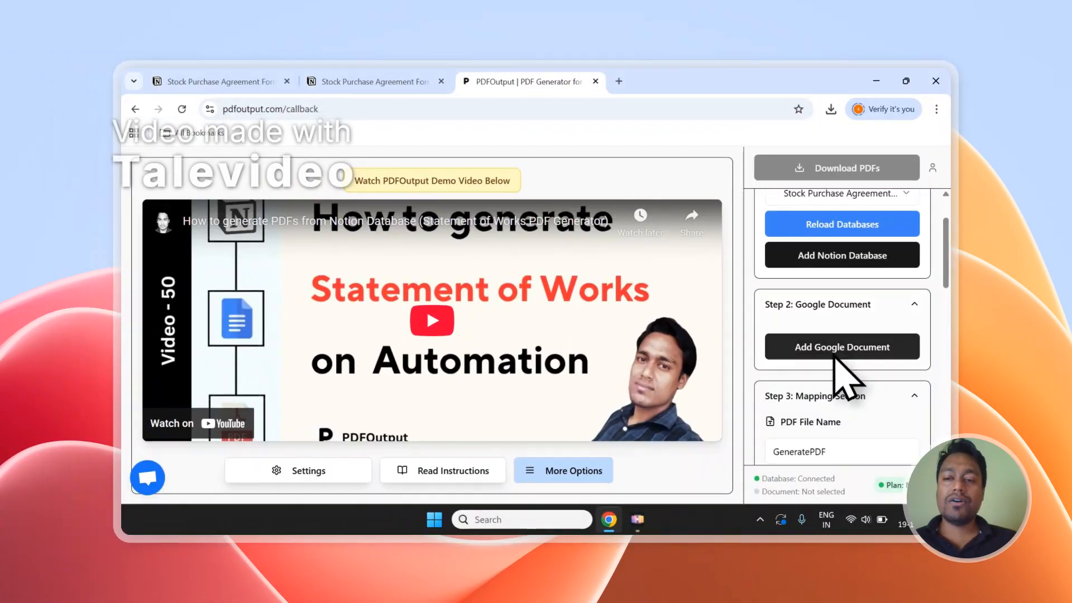
scroll(838, 363, up, 3)
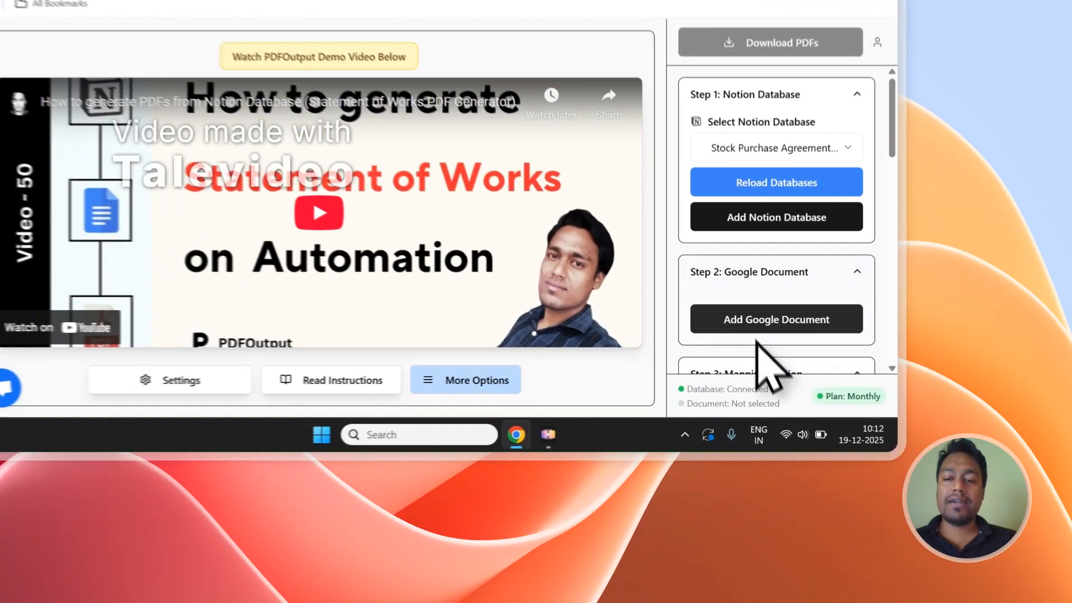
Browse the existing Google documents available for selection and close the file picker without choosing one.
click(827, 420)
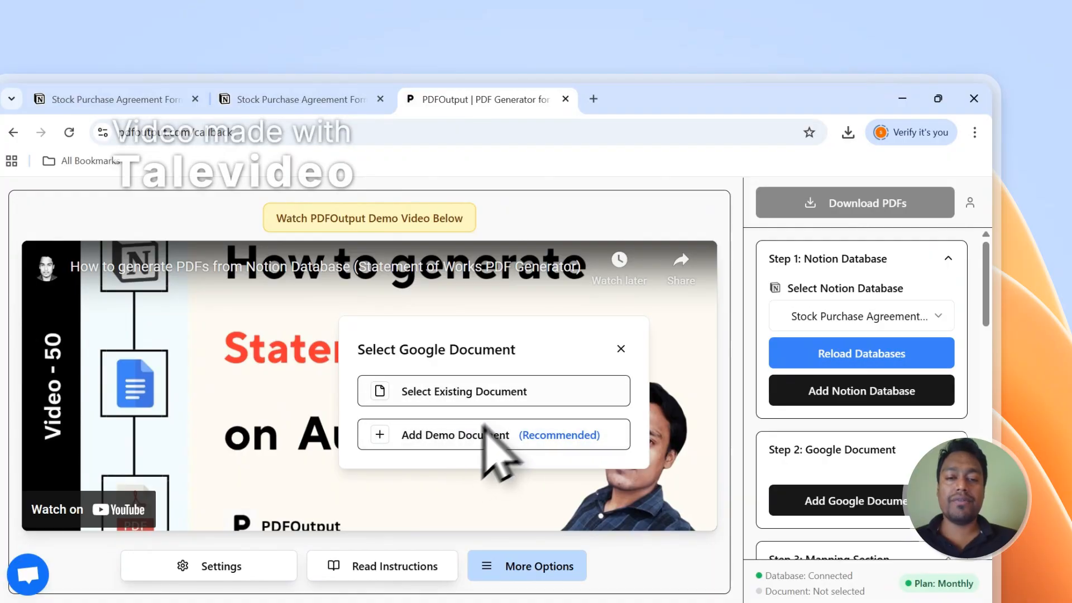
click(454, 391)
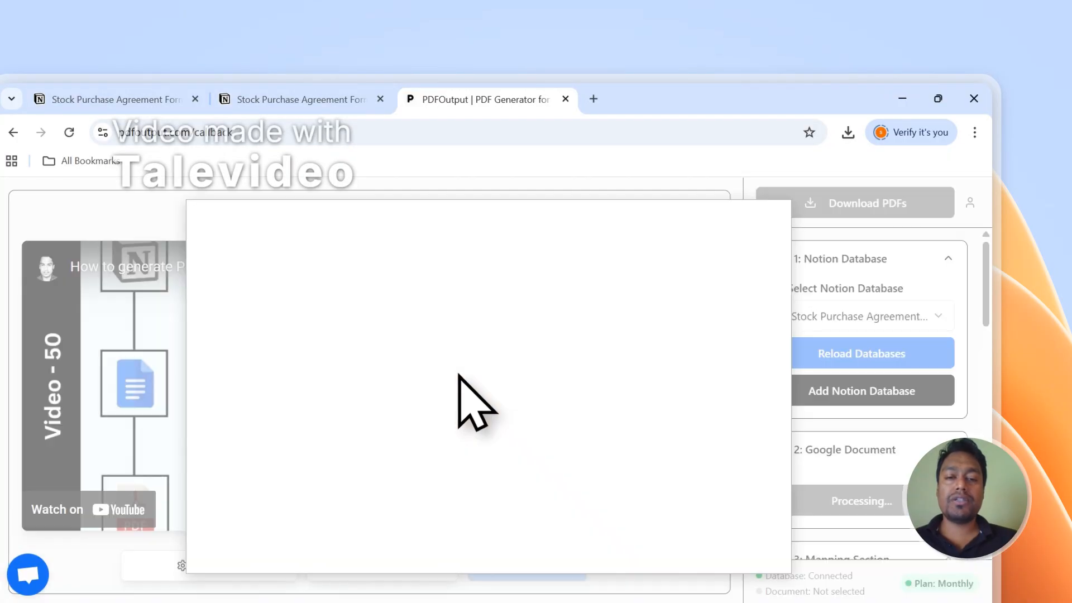
click(314, 267)
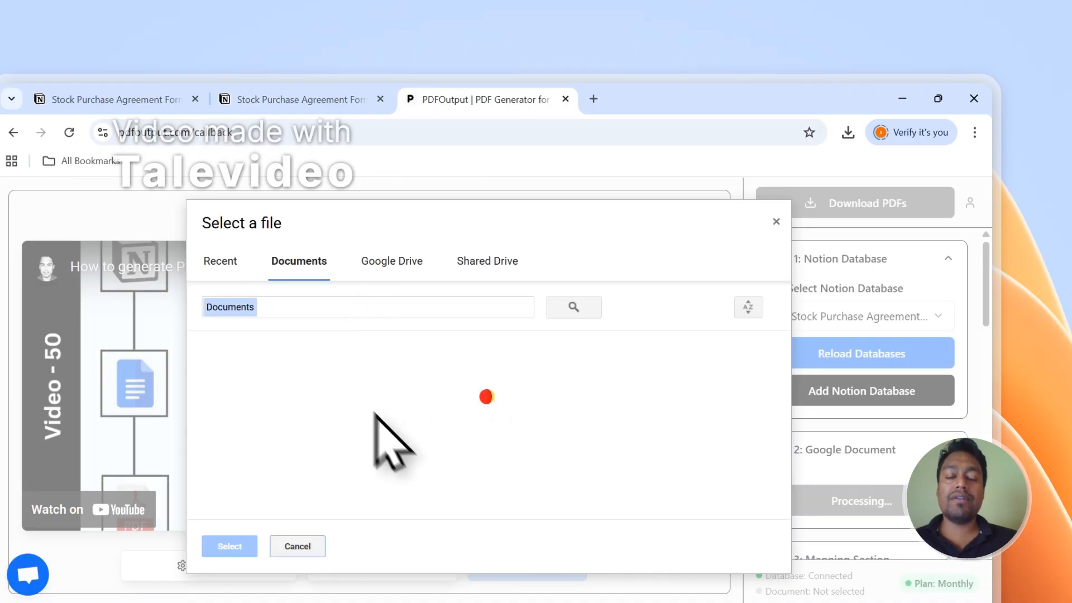
click(304, 421)
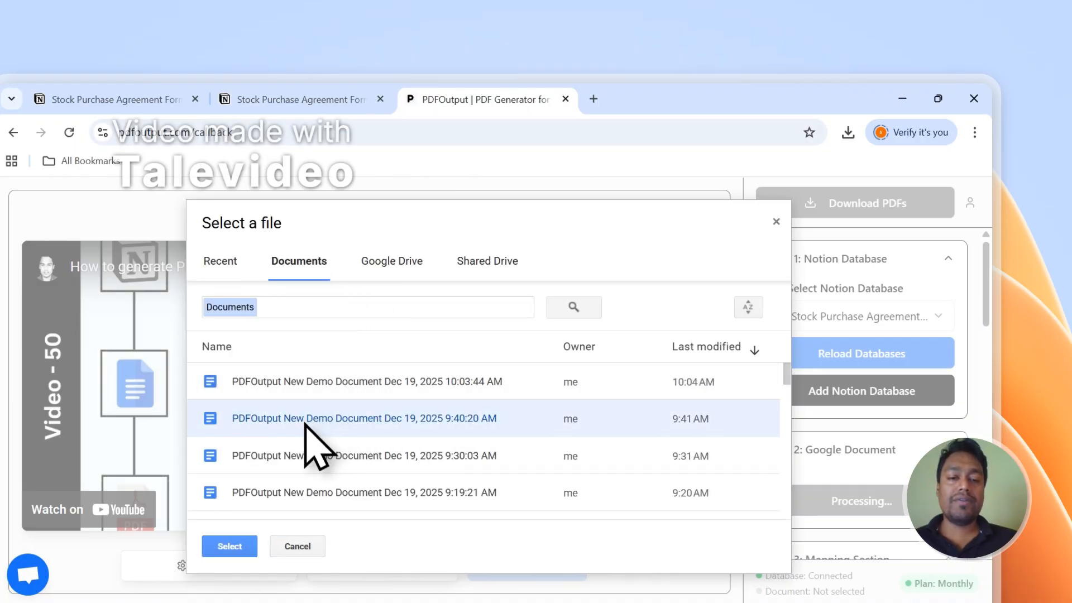
click(304, 457)
click(304, 491)
click(302, 384)
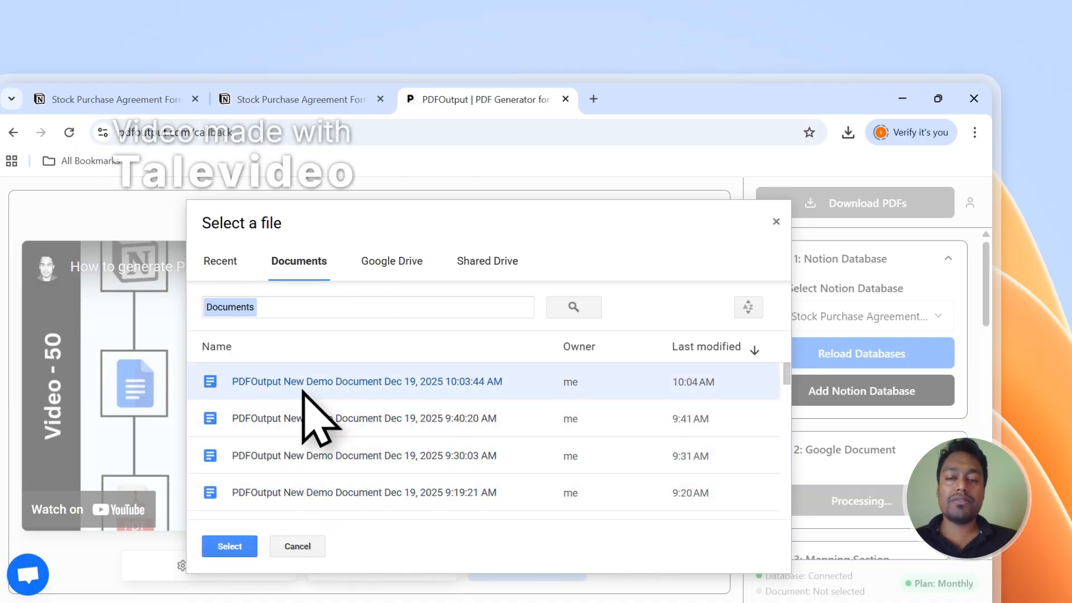
click(779, 222)
Add the recommended demo Google document and delete its introductory text above the Placeholders heading.
click(815, 500)
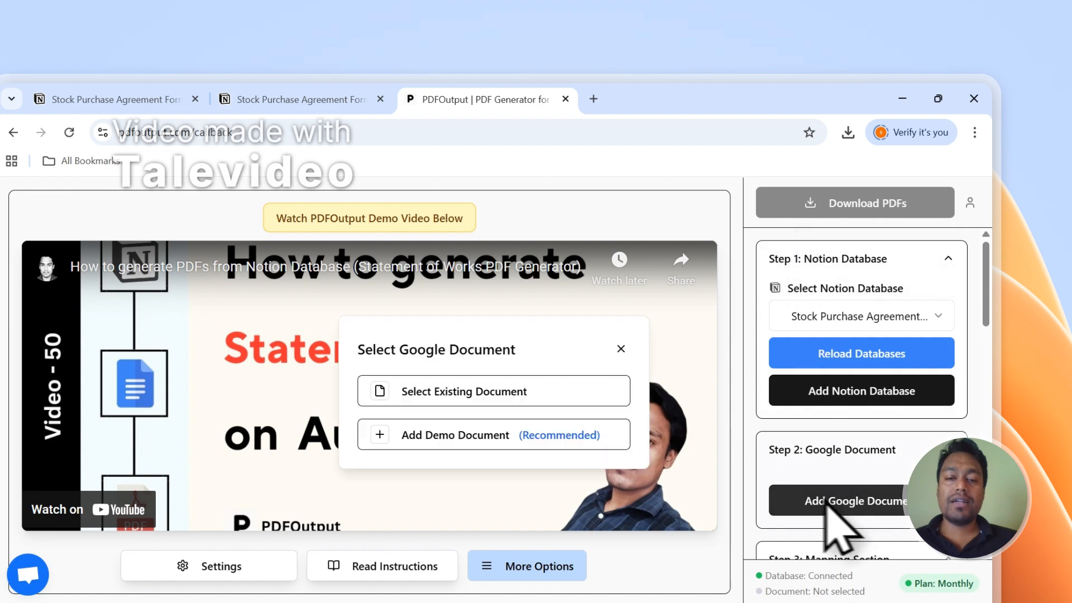
click(430, 440)
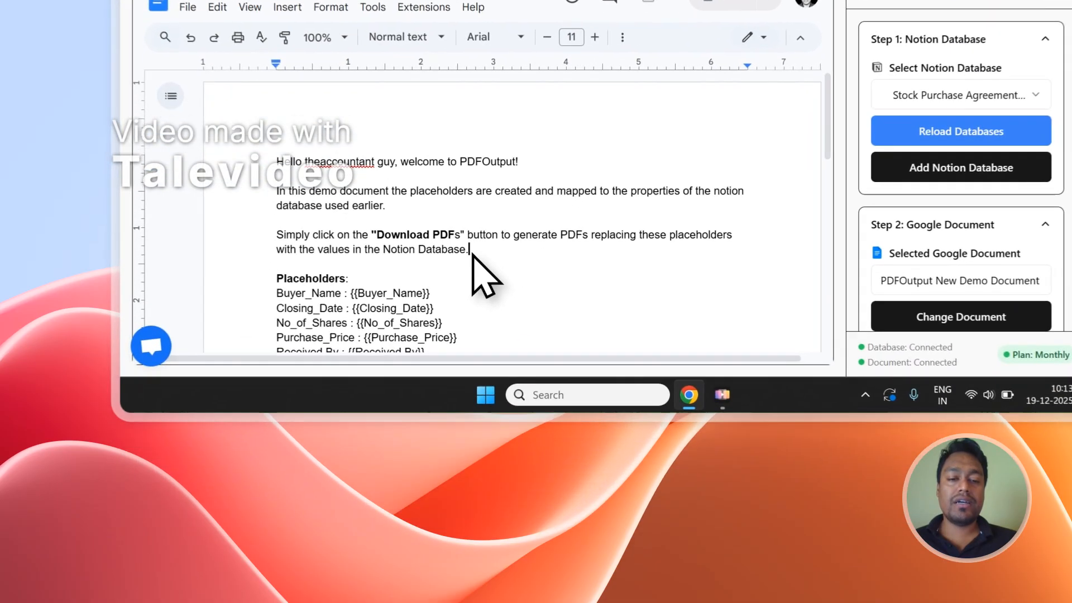
drag(417, 397, 246, 320)
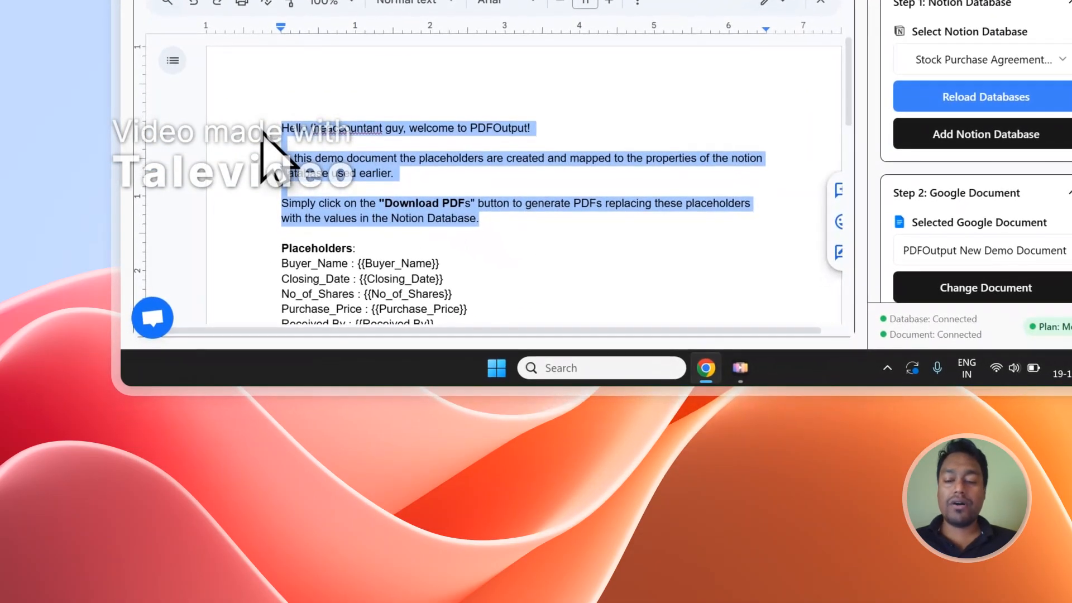
key(BackSpace)
key(BackSpace)
key(BackSpace)
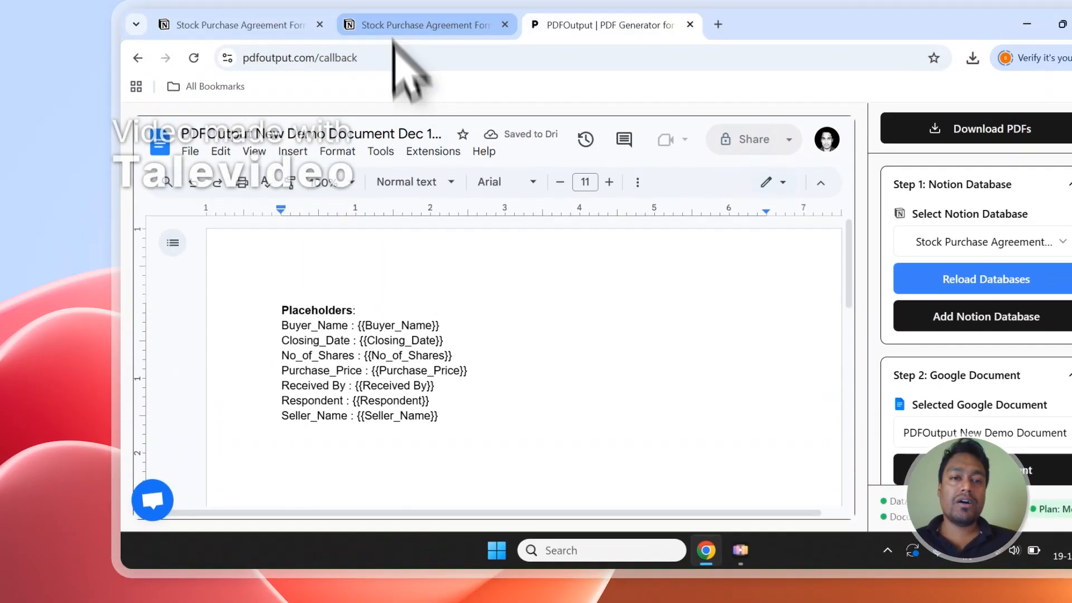
Compare the placeholders in the demo document with the matching columns of the Notion responses database.
click(393, 26)
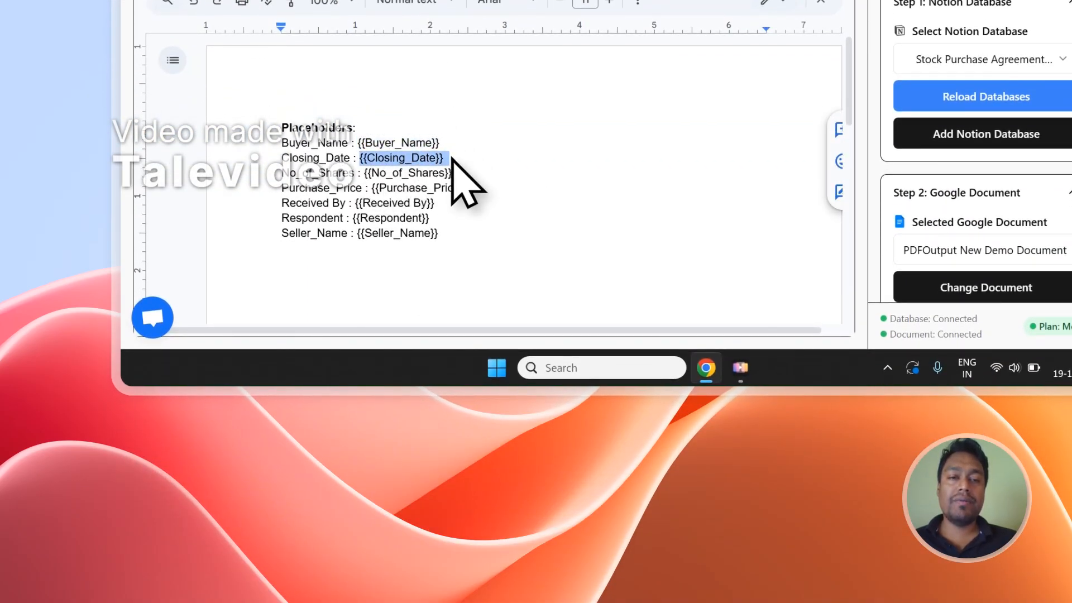
click(444, 66)
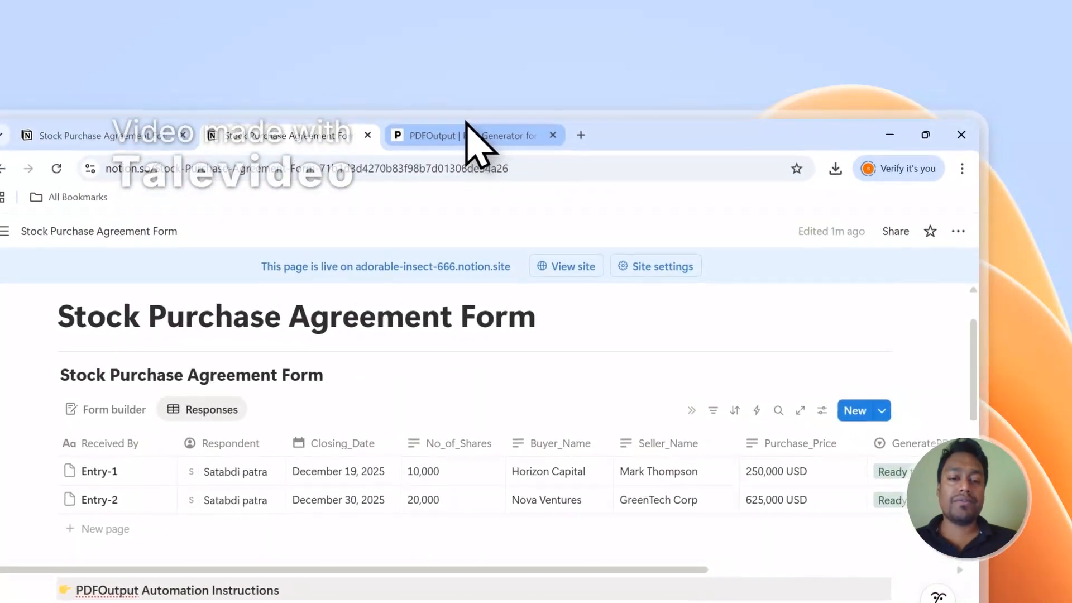
click(472, 141)
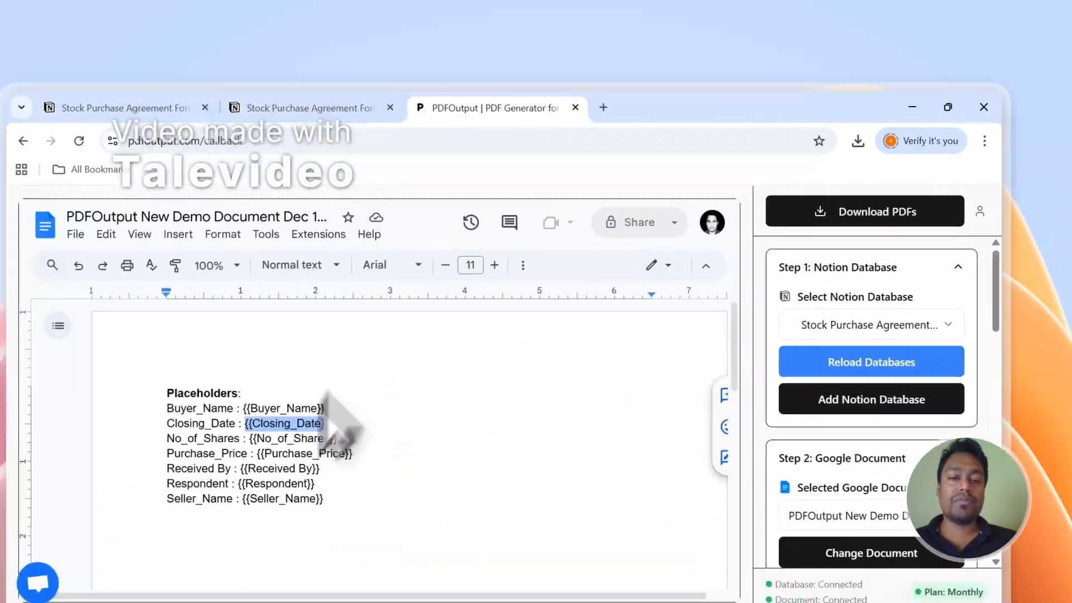
click(265, 108)
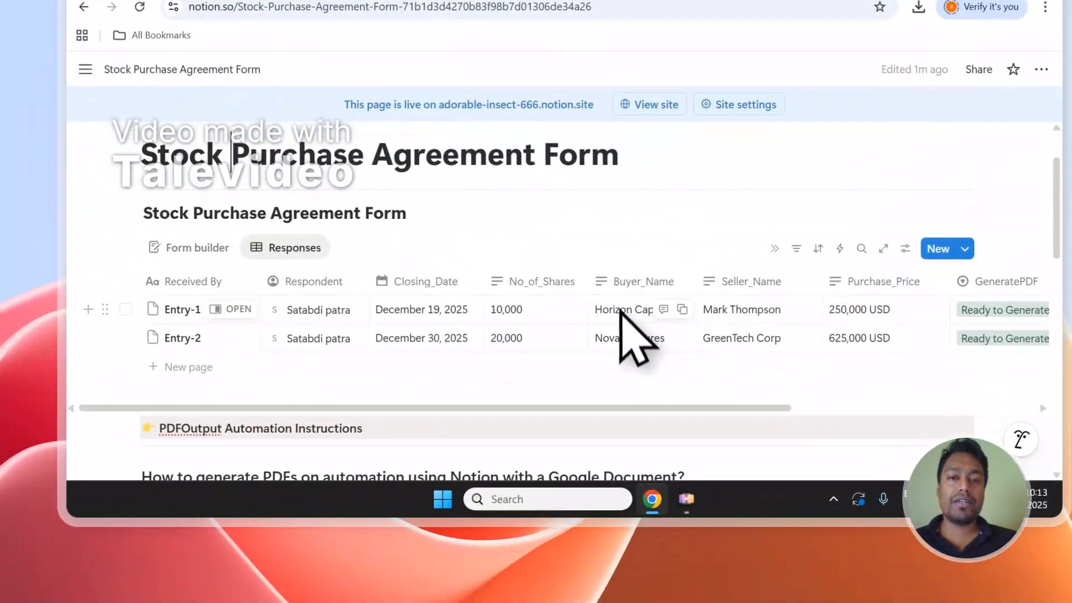
click(576, 103)
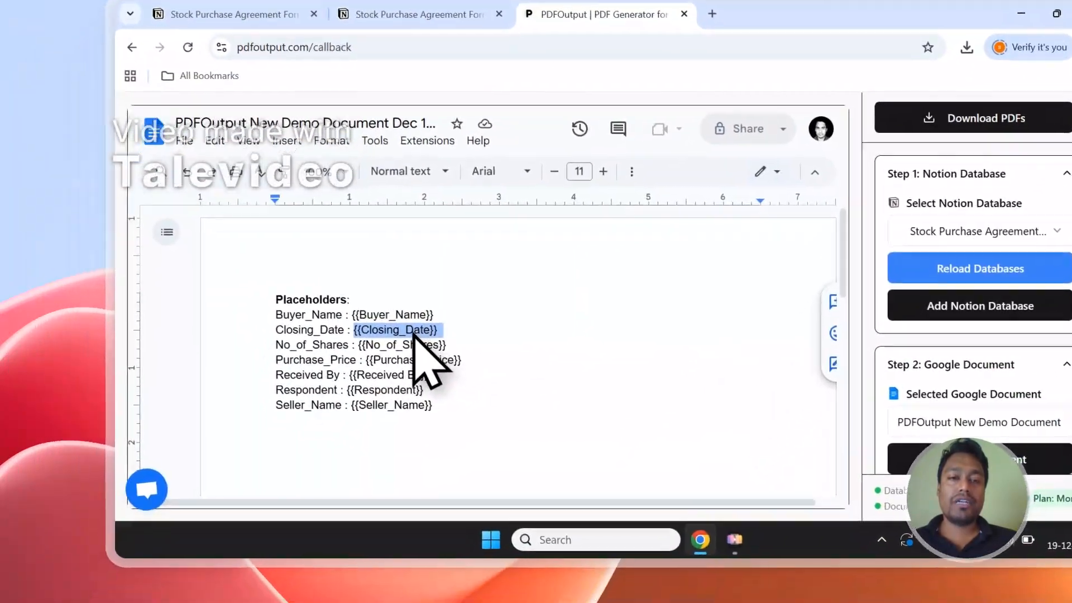
click(369, 88)
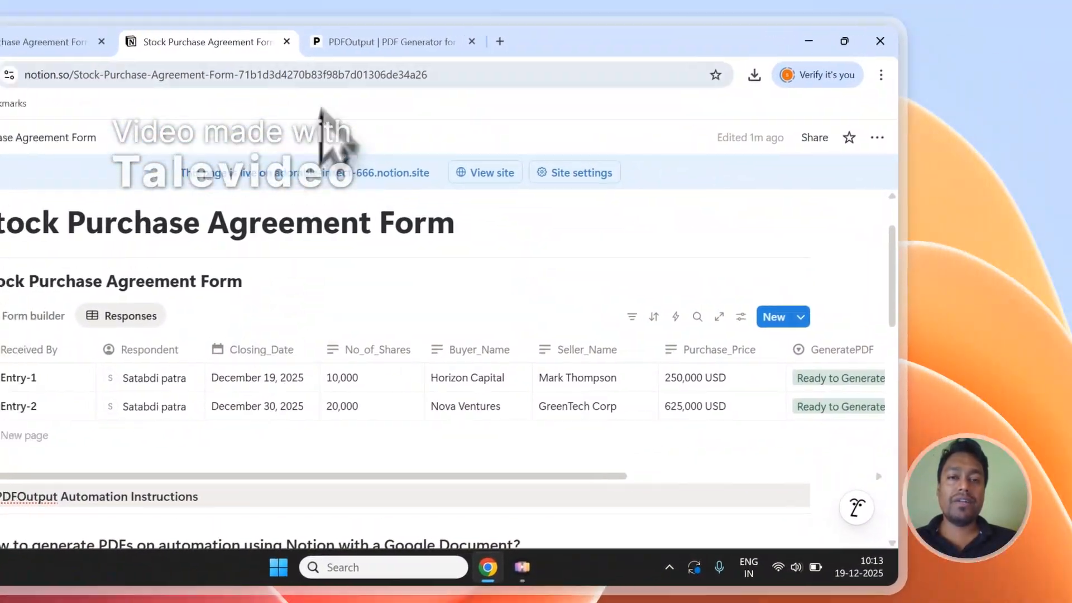
click(347, 25)
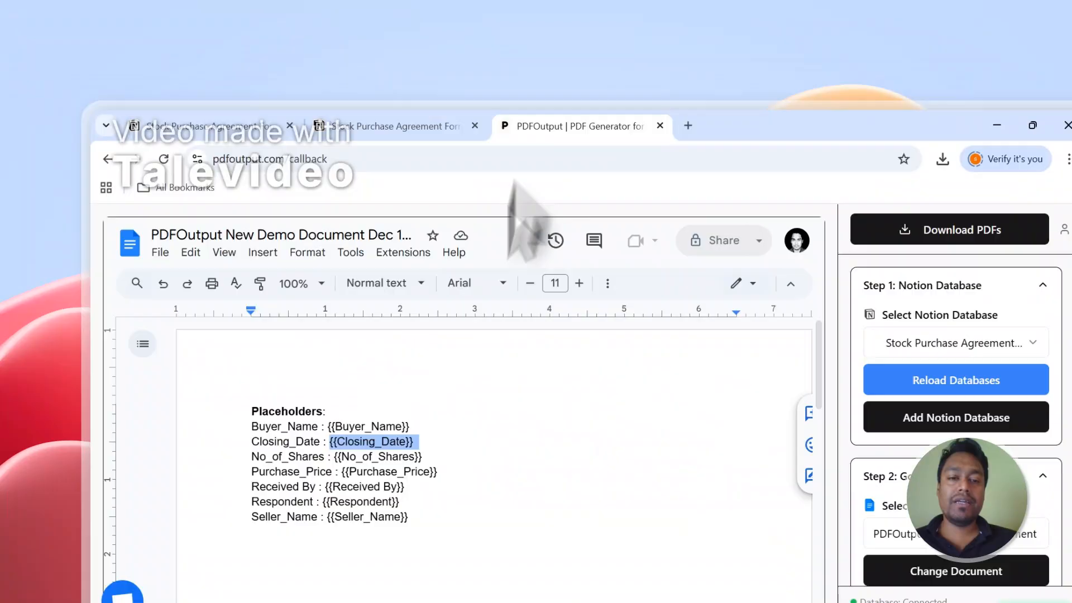
drag(328, 427, 409, 427)
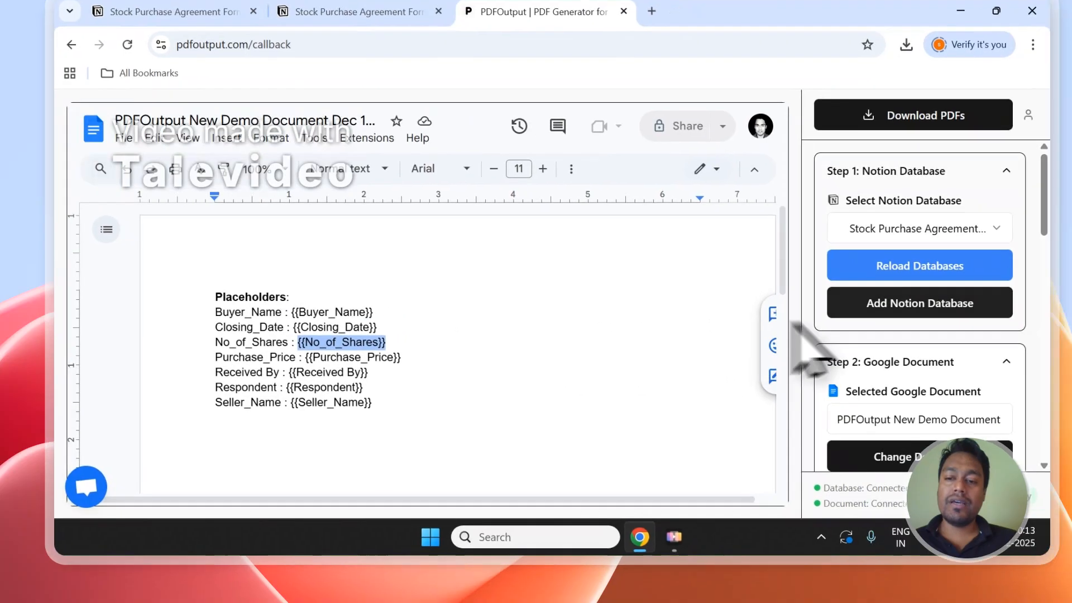
Copy the No_of_Shares placeholder and add the line "No of shares - {{No_of_Shares}}" below the placeholder list.
scroll(921, 368, down, 10)
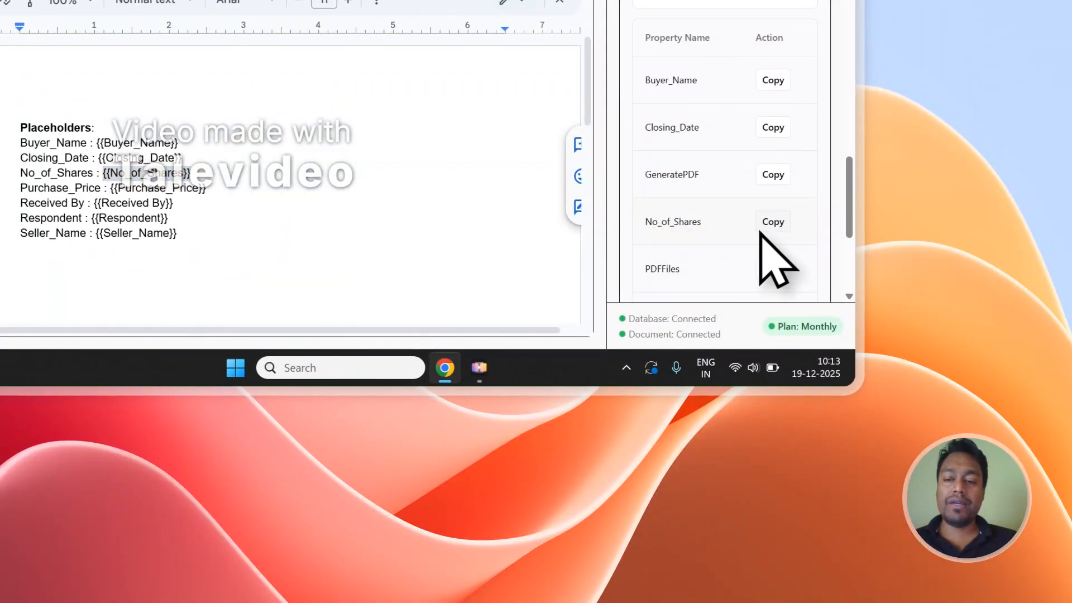
click(764, 228)
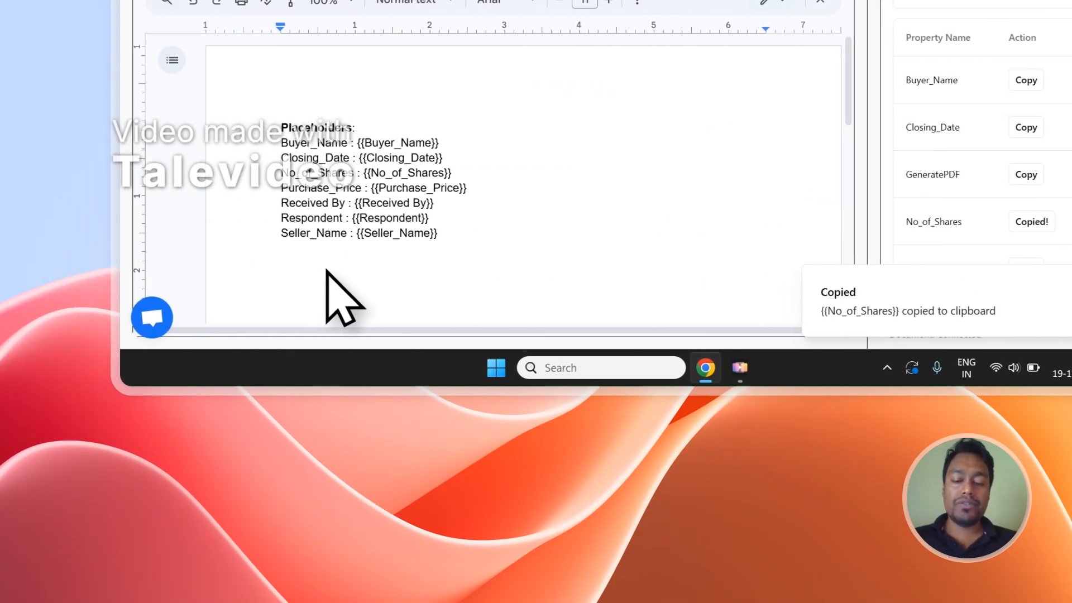
text(no of shares - {{No_of_Shares)
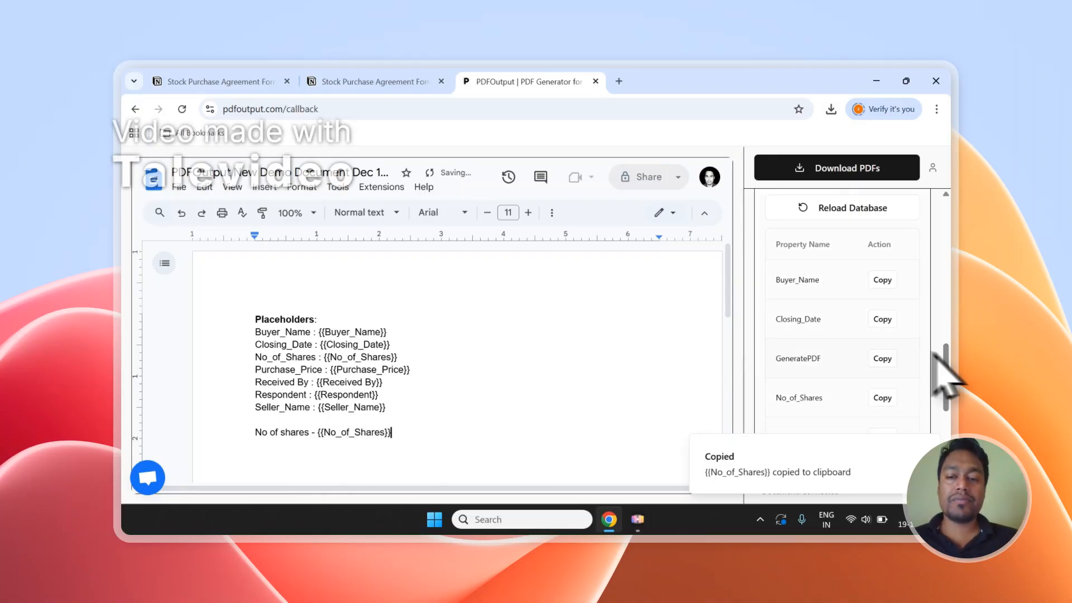
Copy the Purchase_Price placeholder and insert {{Purchase_Price}} two lines below the "No of shares" line.
scroll(868, 352, down, 3)
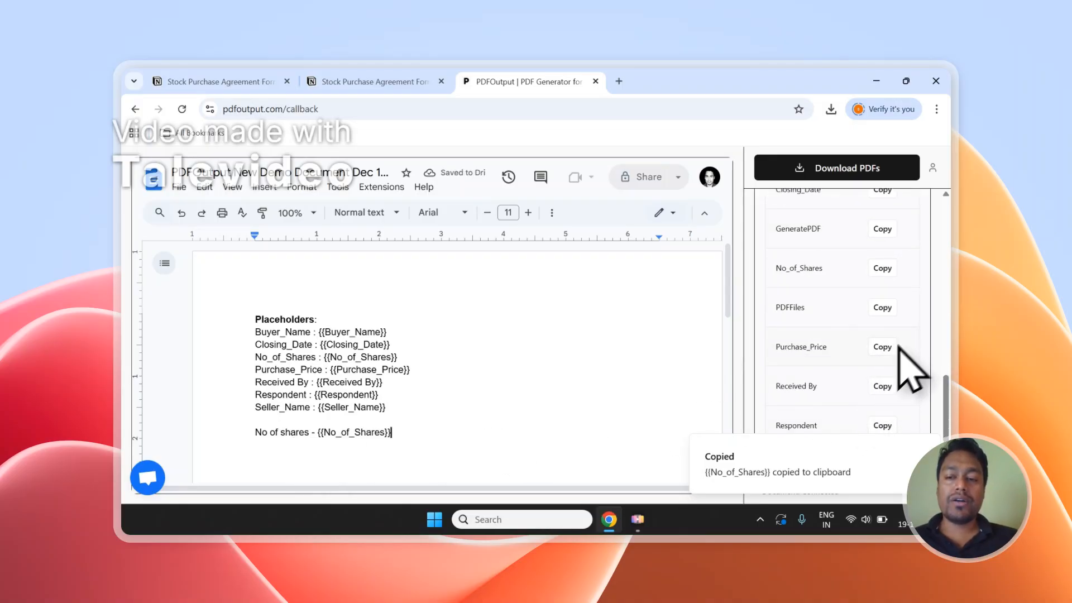
click(885, 347)
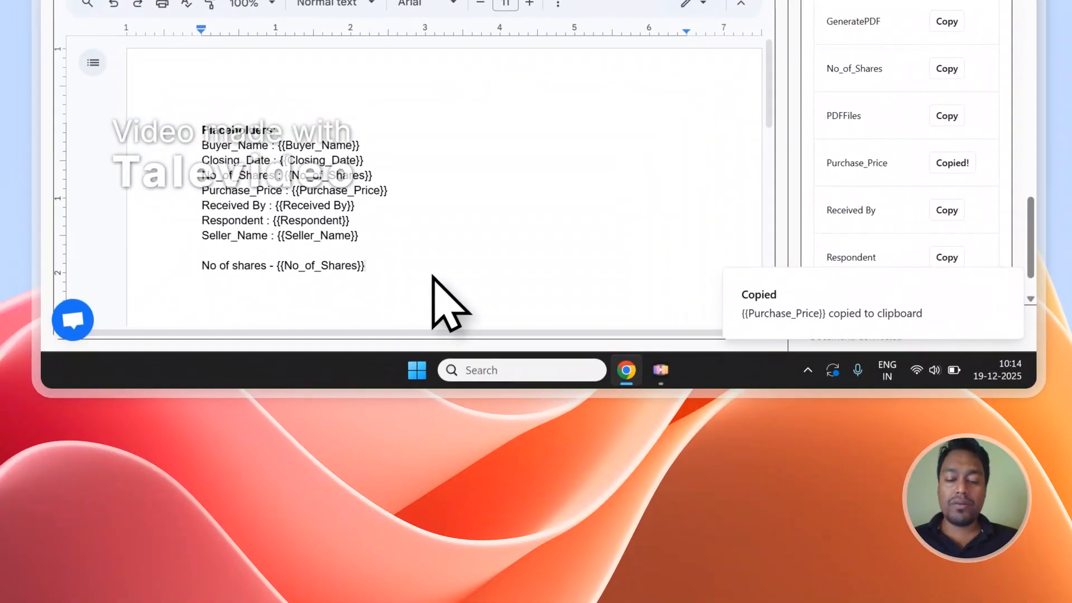
key(Return)
key(Return)
key(ctrl+v)
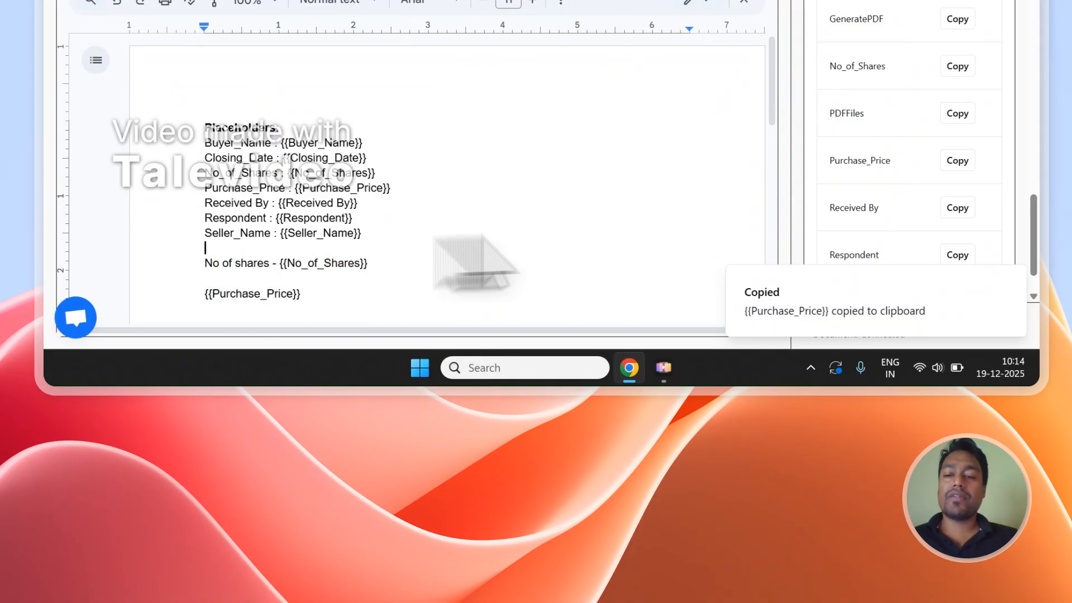
scroll(966, 195, up, 5)
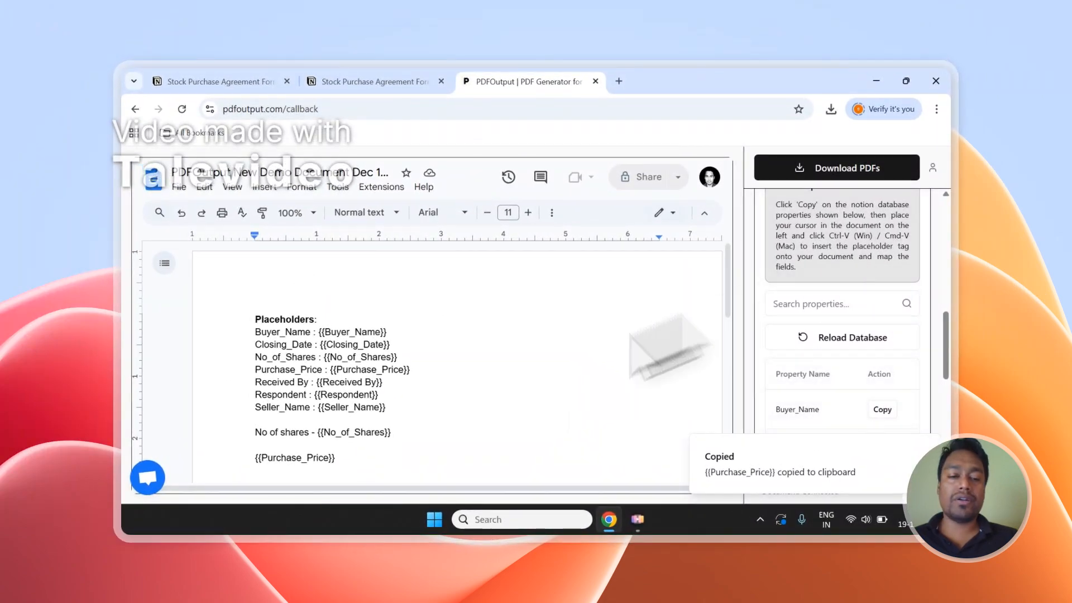
scroll(419, 431, down, 3)
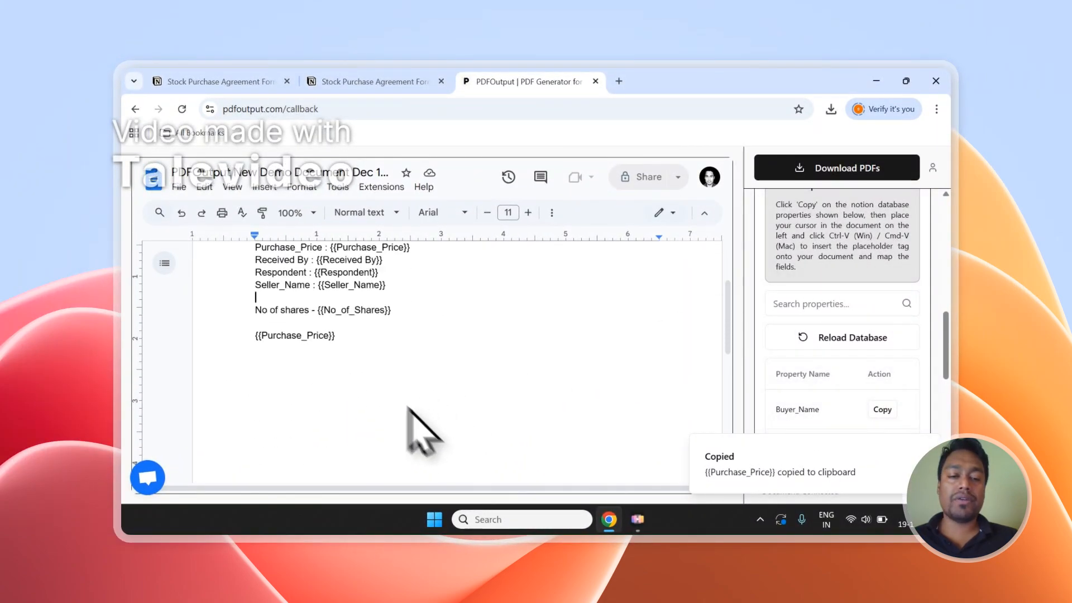
scroll(346, 305, up, 2)
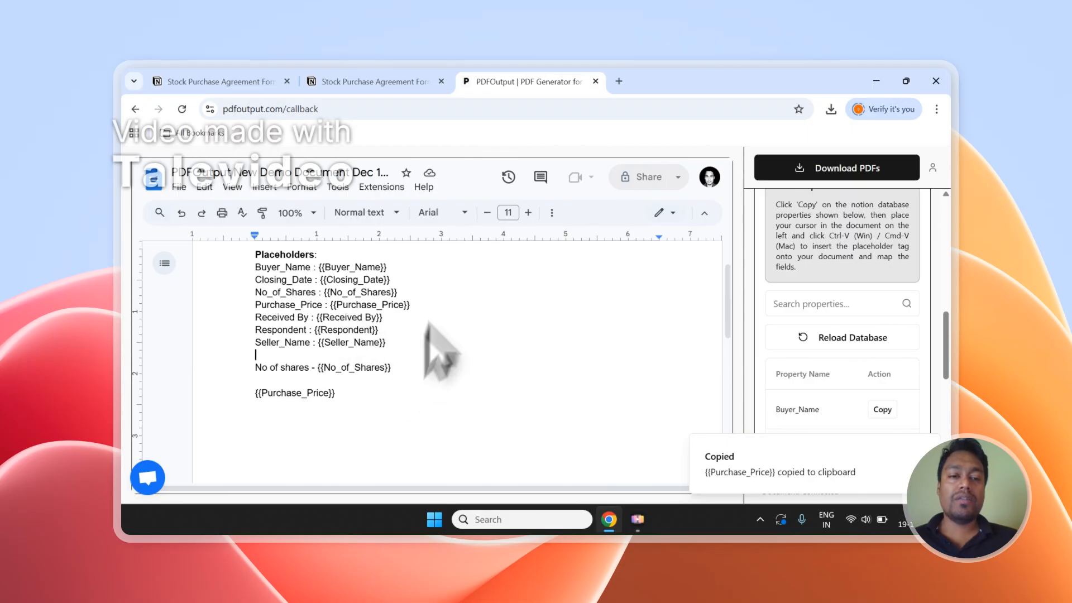
Set the PDF file name in the Mapping Section to the Buyer_Name property.
scroll(282, 313, up, 2)
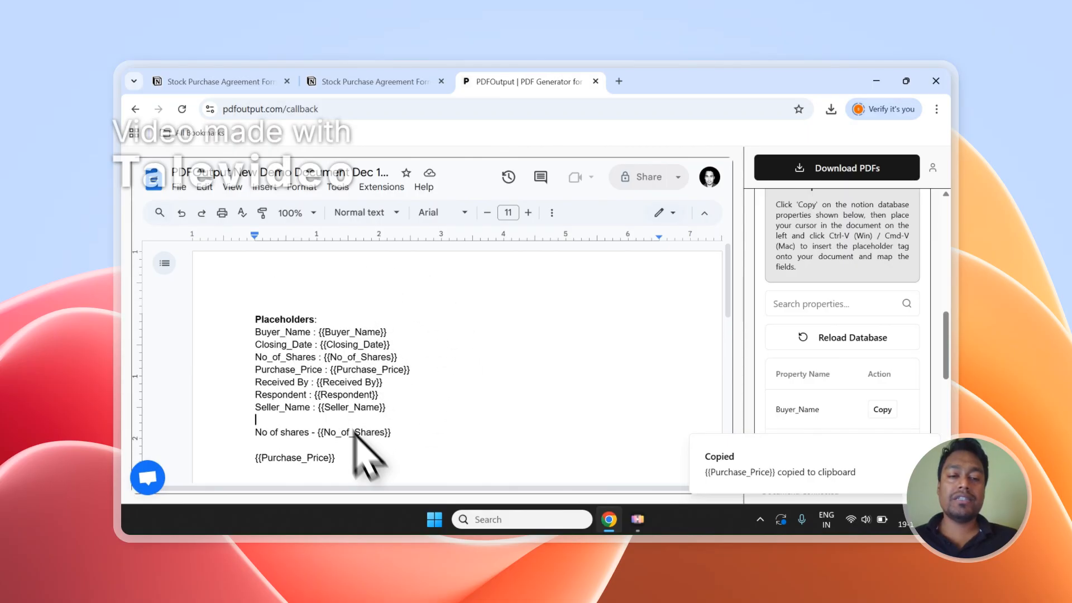
scroll(866, 347, up, 6)
scroll(866, 346, down, 3)
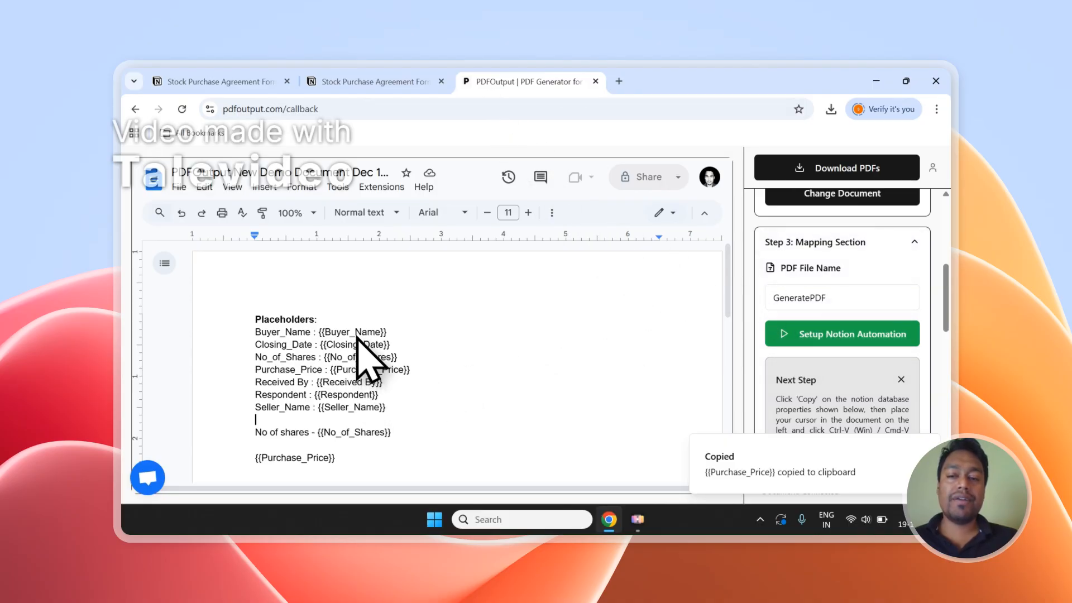
click(391, 82)
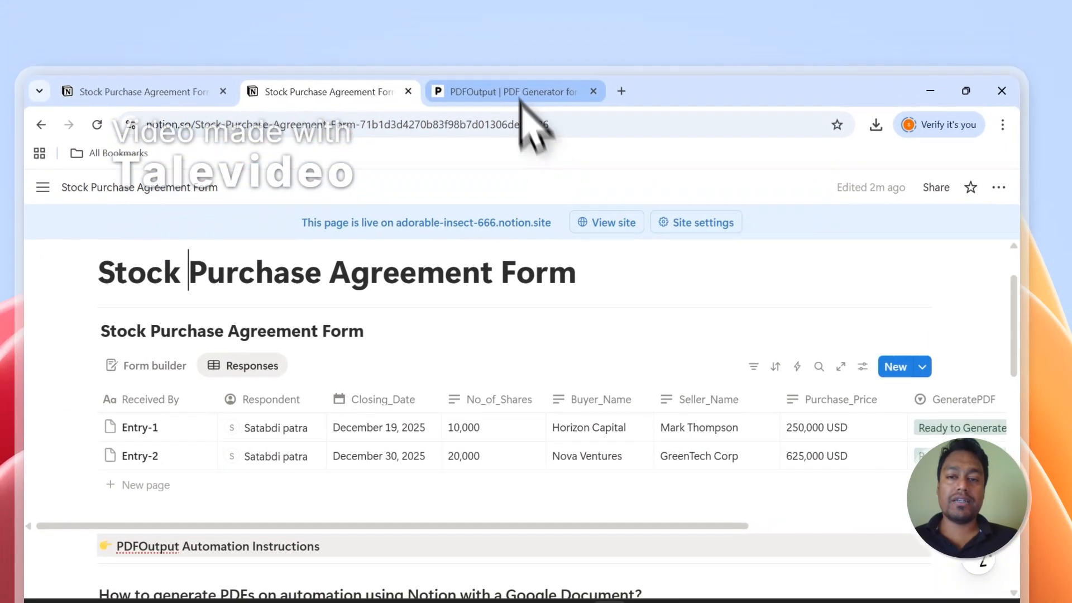
click(503, 19)
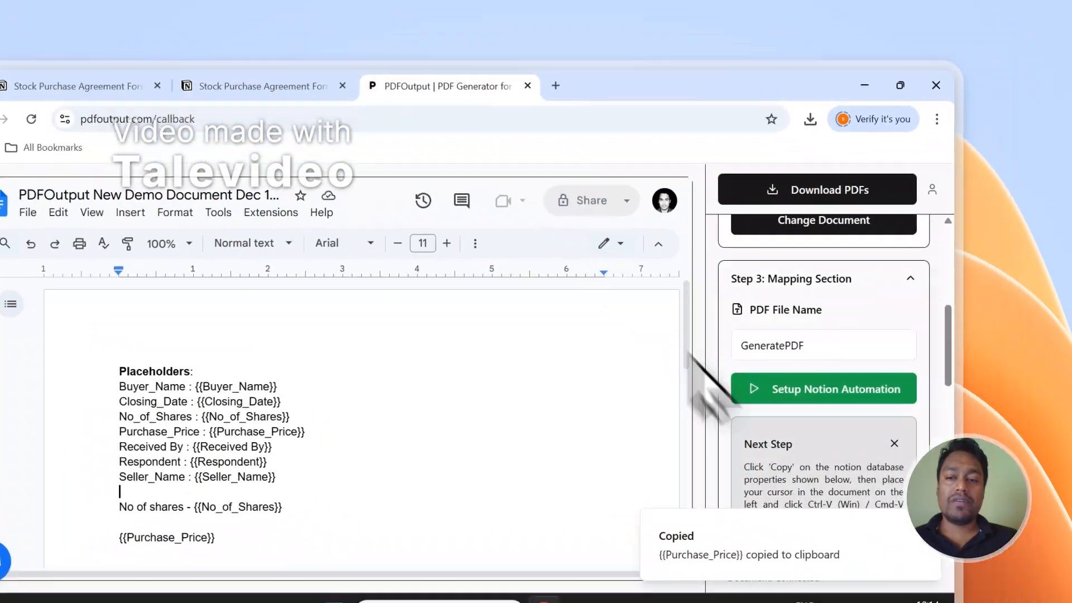
click(830, 274)
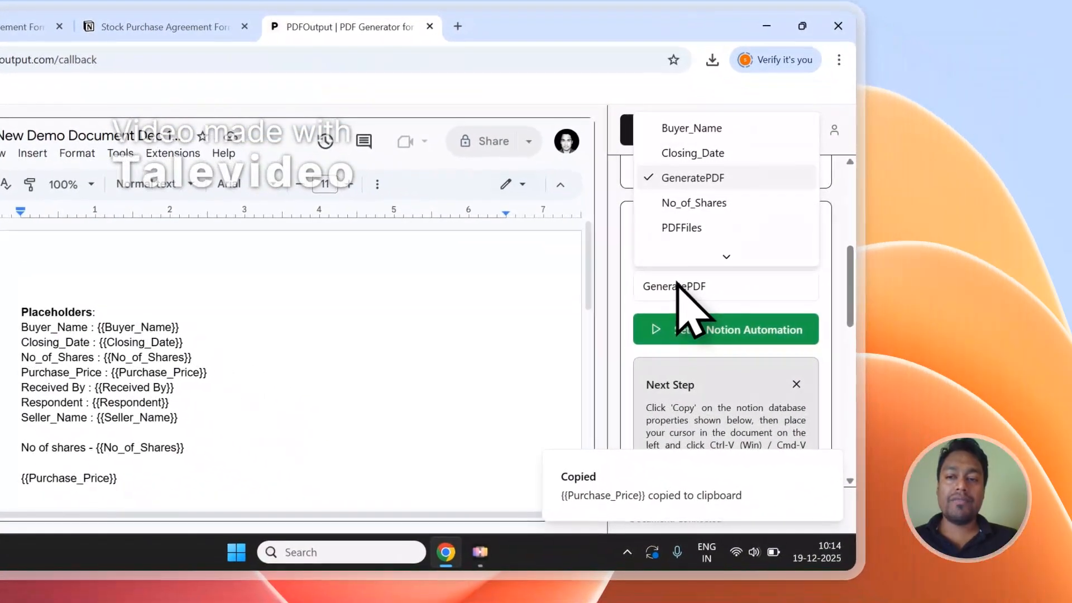
click(691, 132)
Generate the PDFs for the ready entries in PDFOutput and switch to the Notion responses database.
scroll(745, 286, up, 5)
click(717, 140)
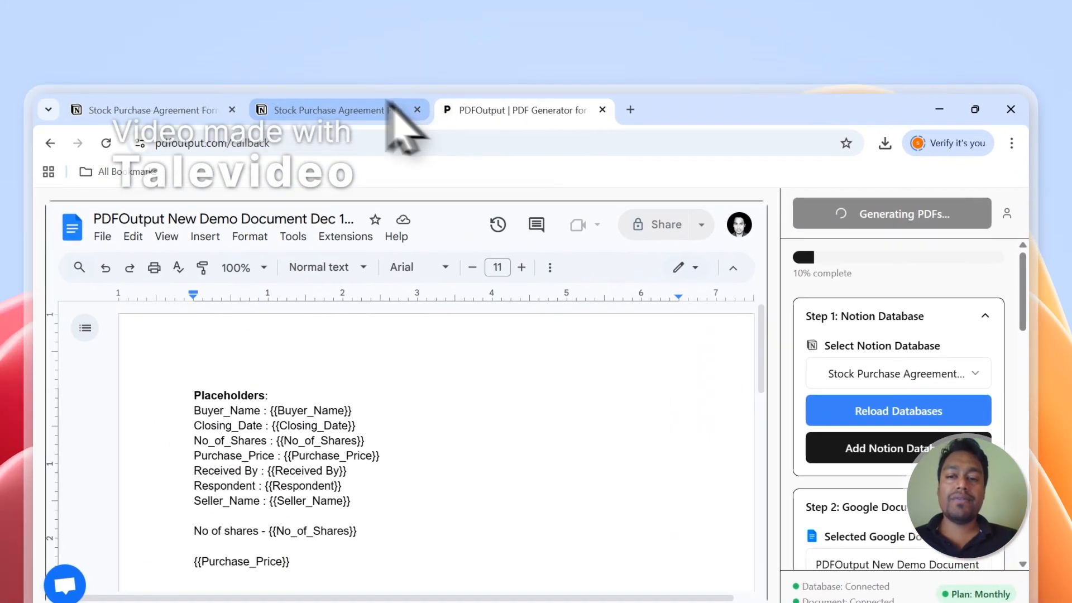
click(391, 109)
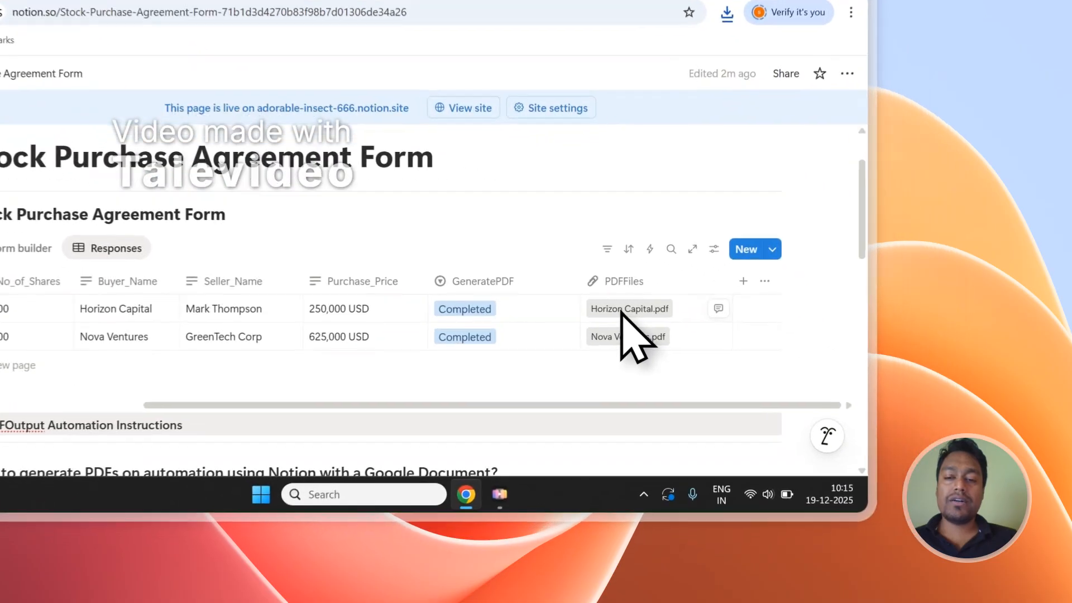
Open Horizon Capital.pdf and Nova Ventures.pdf from the PDFFiles column and check the filled-in fields of the Horizon Capital PDF.
click(750, 362)
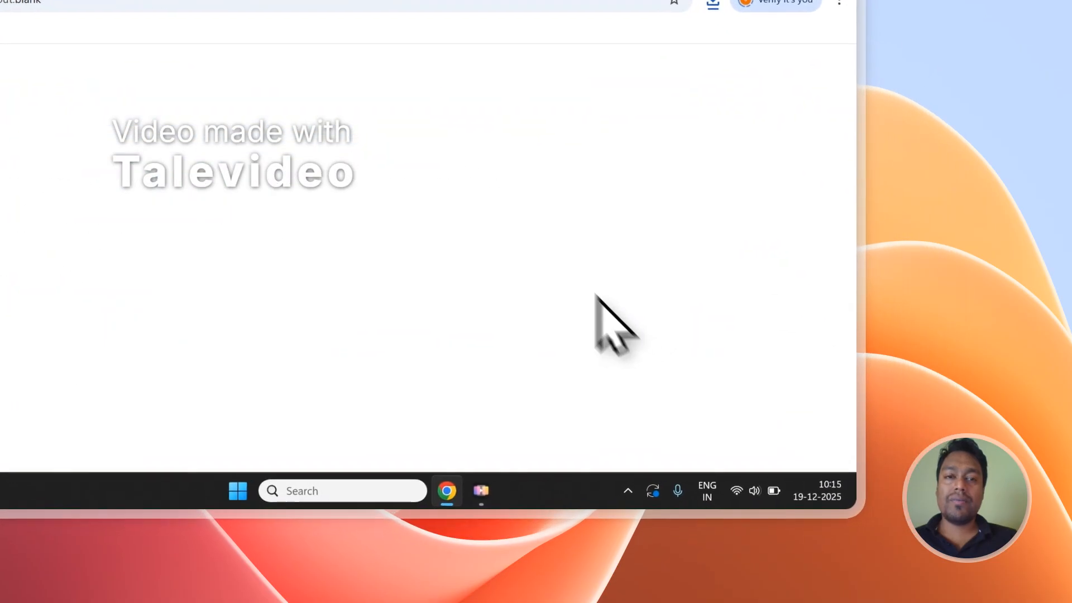
click(415, 74)
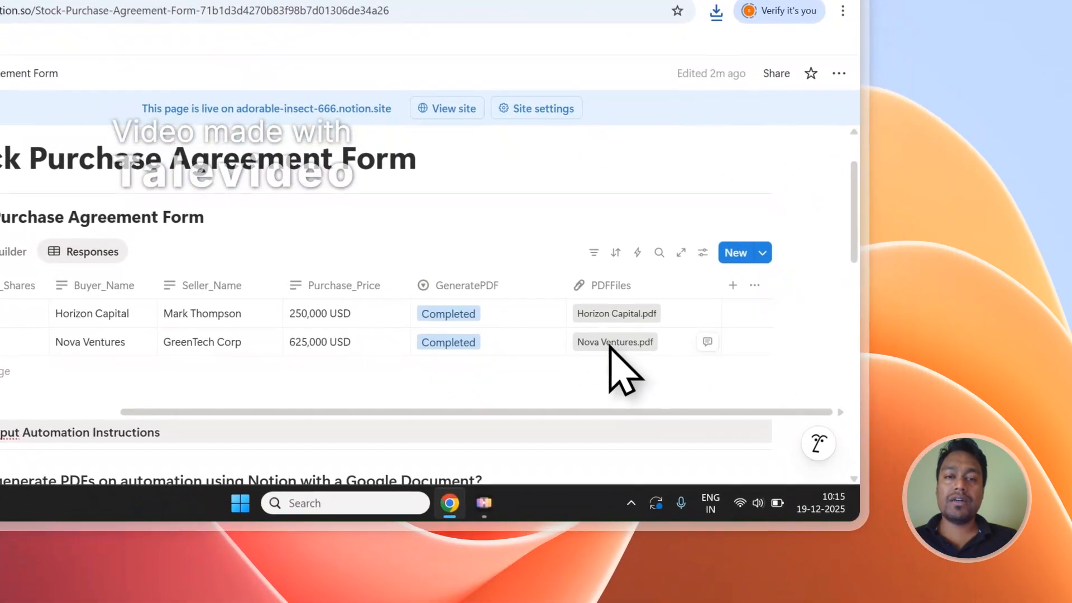
click(706, 475)
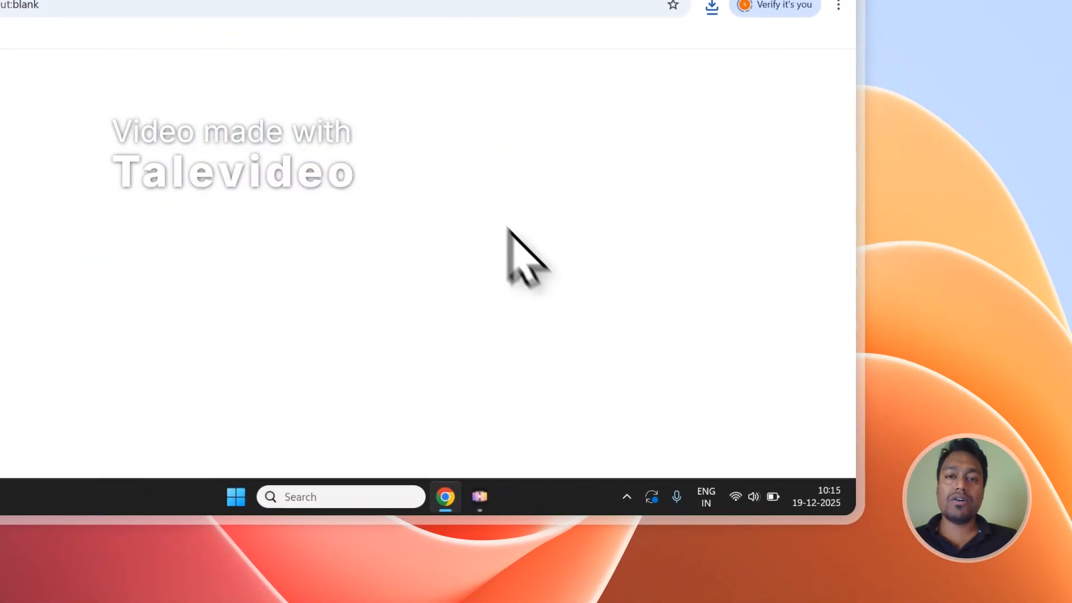
click(505, 106)
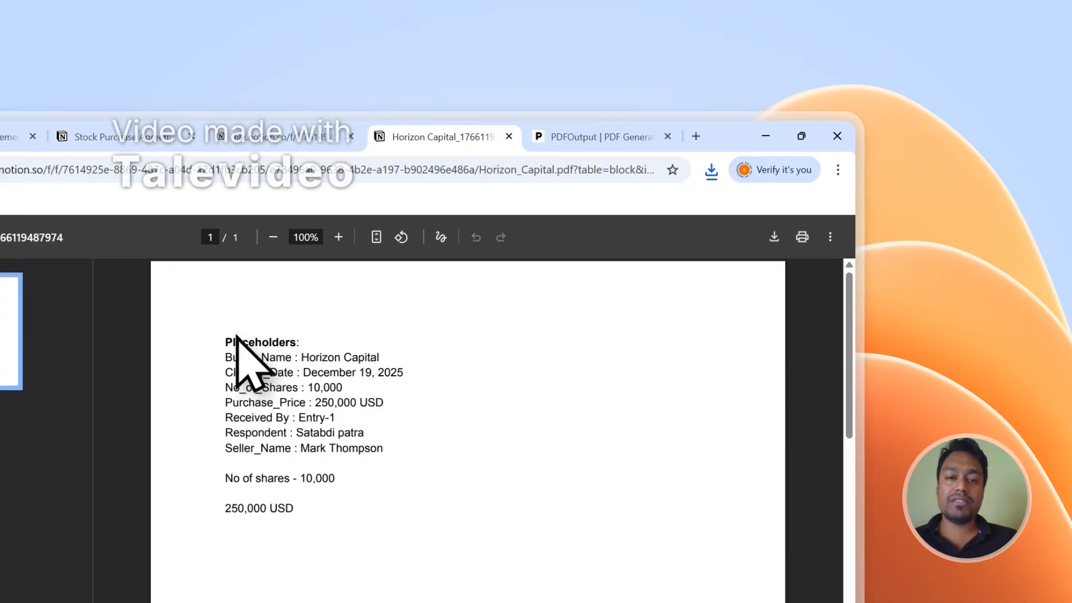
drag(229, 339, 316, 475)
click(330, 501)
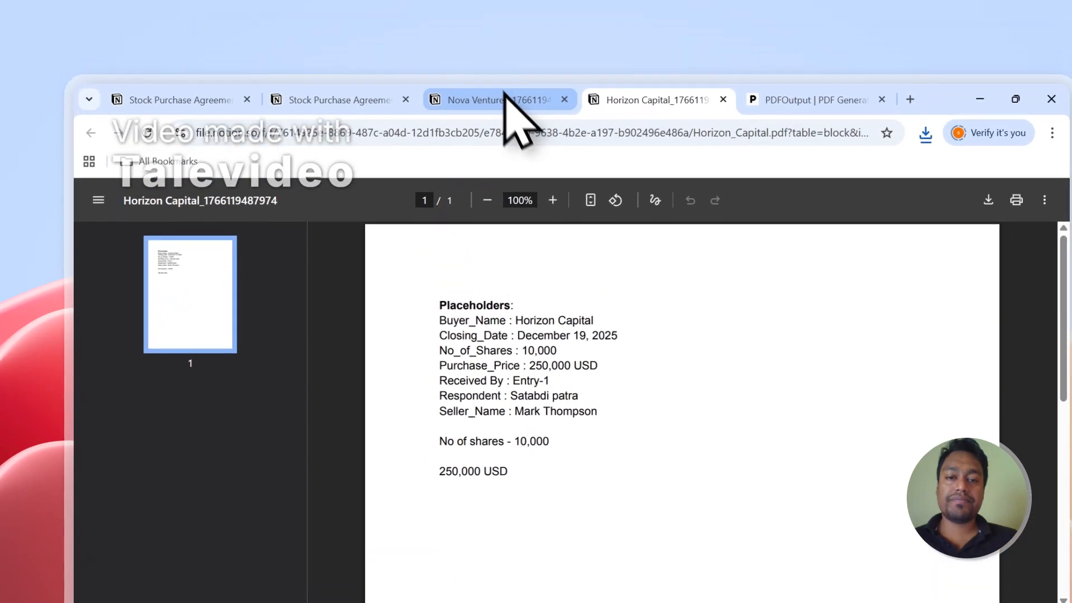
Compare the Nova Ventures PDF with the Horizon Capital PDF and close both files.
click(505, 109)
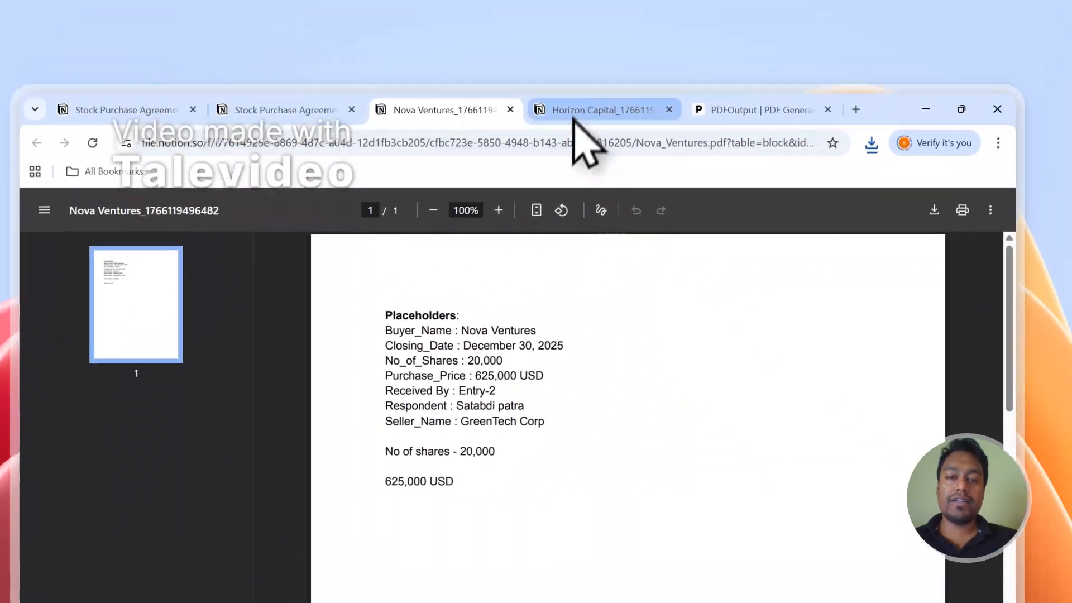
click(581, 111)
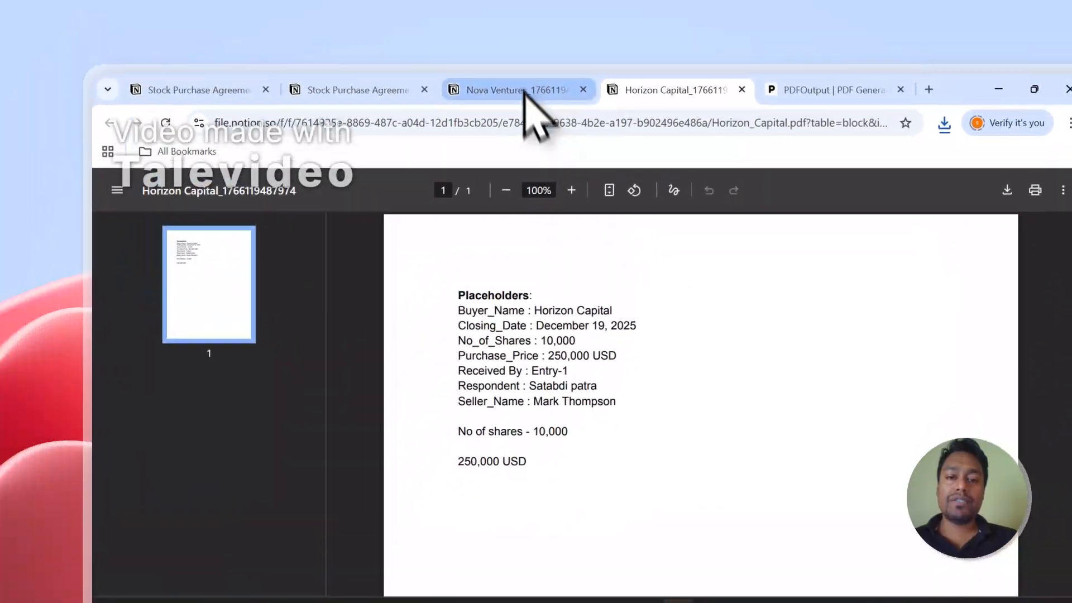
click(452, 110)
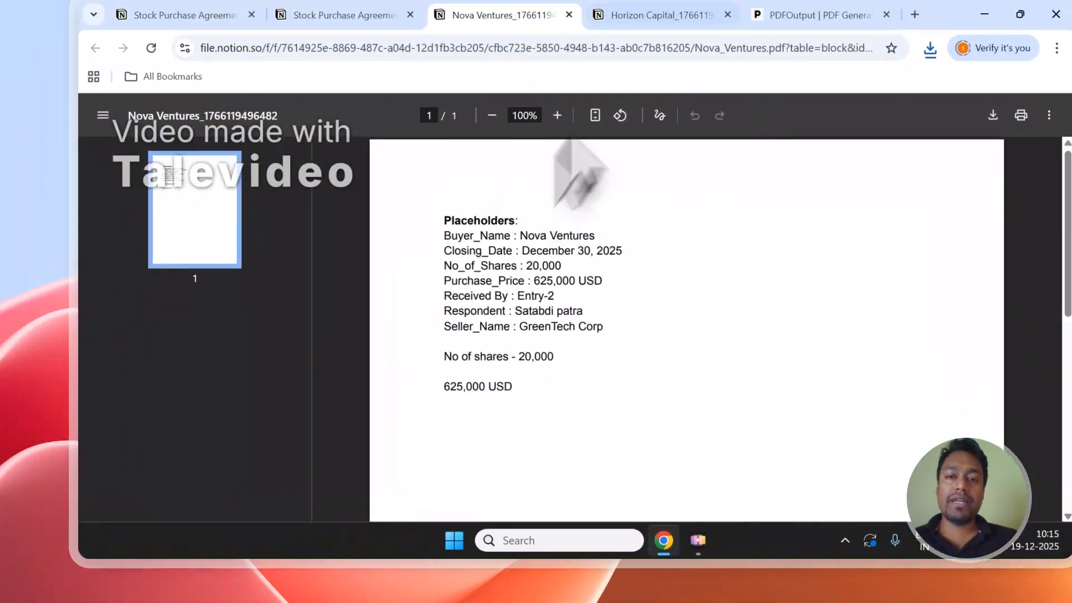
click(665, 70)
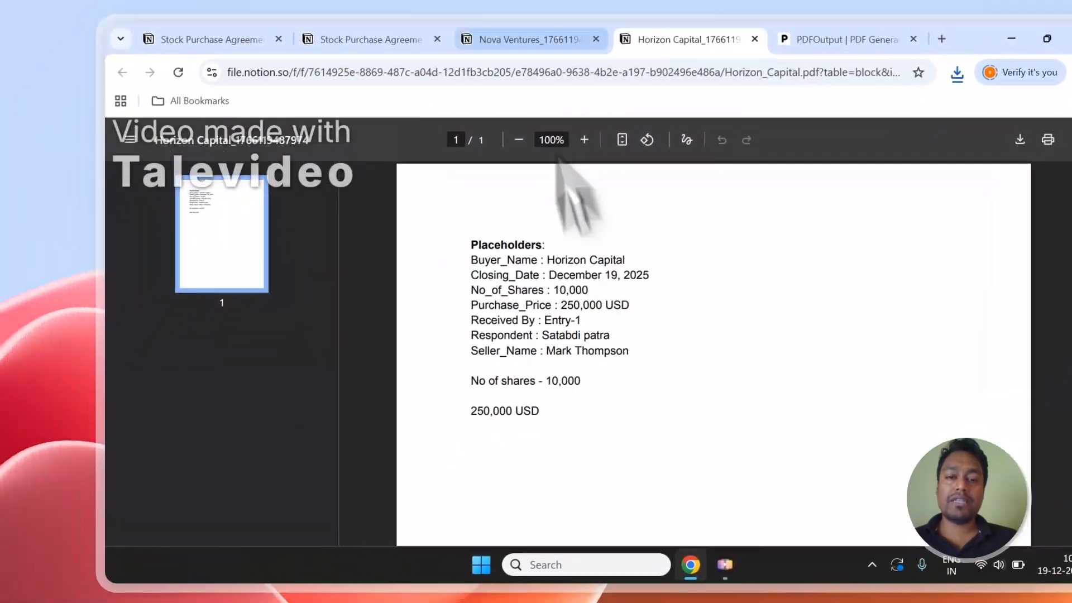
click(464, 98)
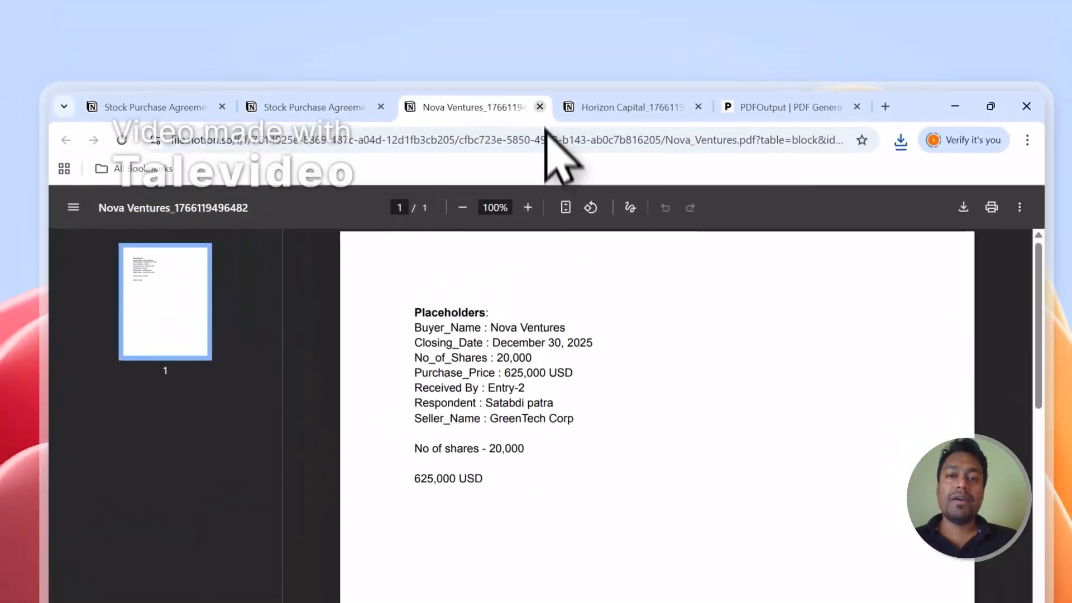
click(539, 107)
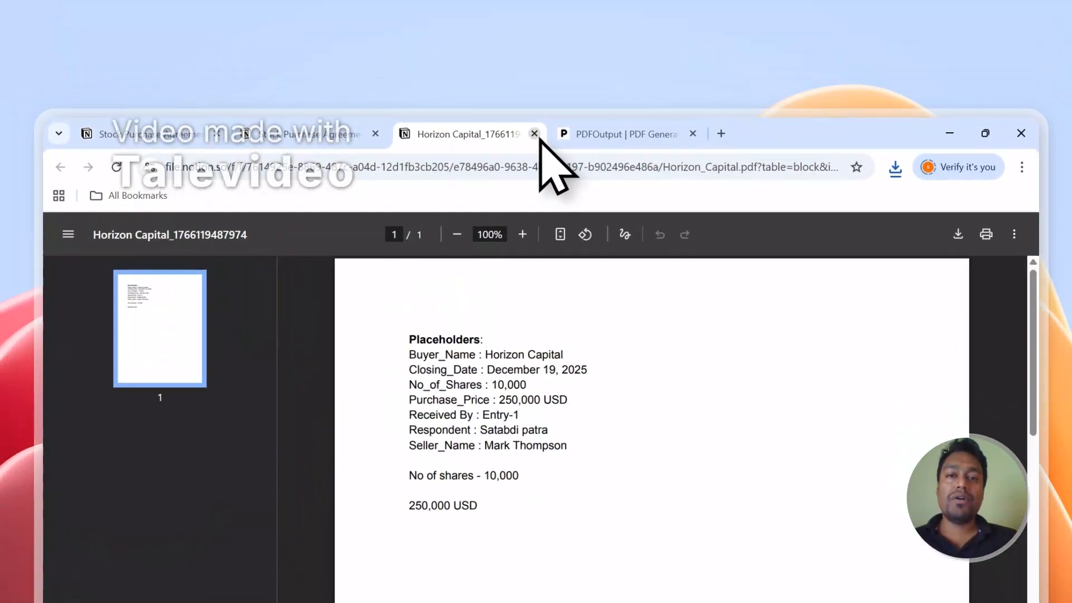
click(539, 107)
Set up the Notion automation for automatic PDF generation in PDFOutput's Mapping Section.
scroll(941, 371, down, 5)
scroll(934, 401, down, 1)
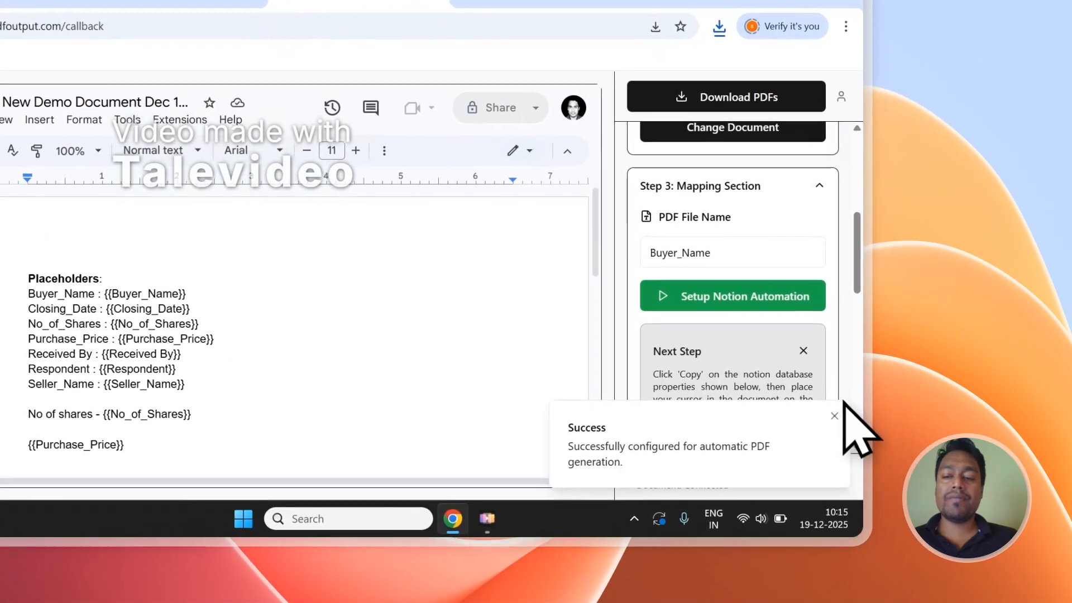
scroll(802, 378, up, 5)
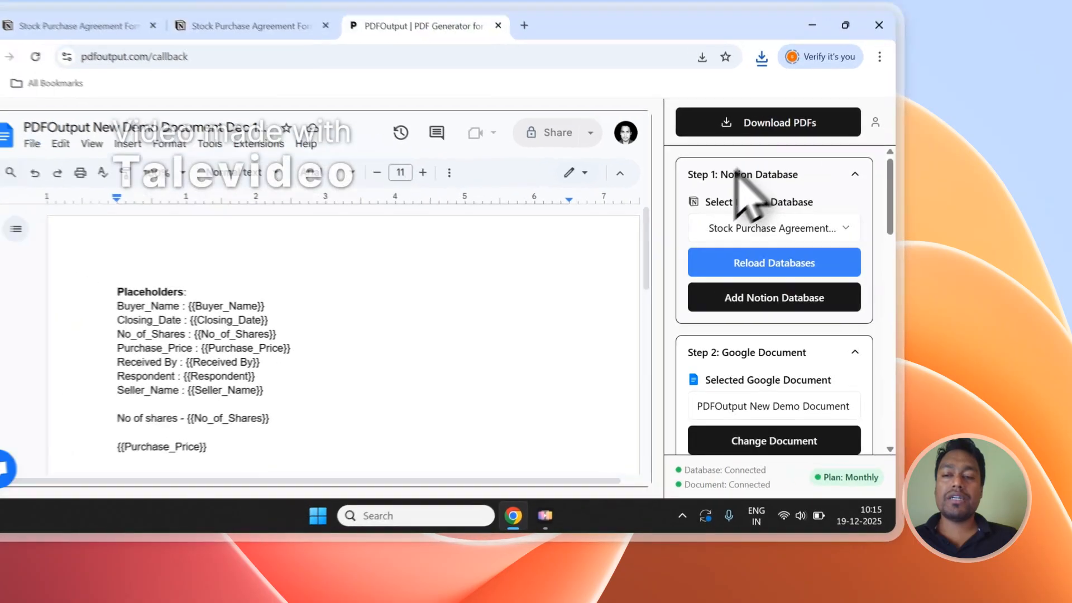
scroll(642, 254, down, 3)
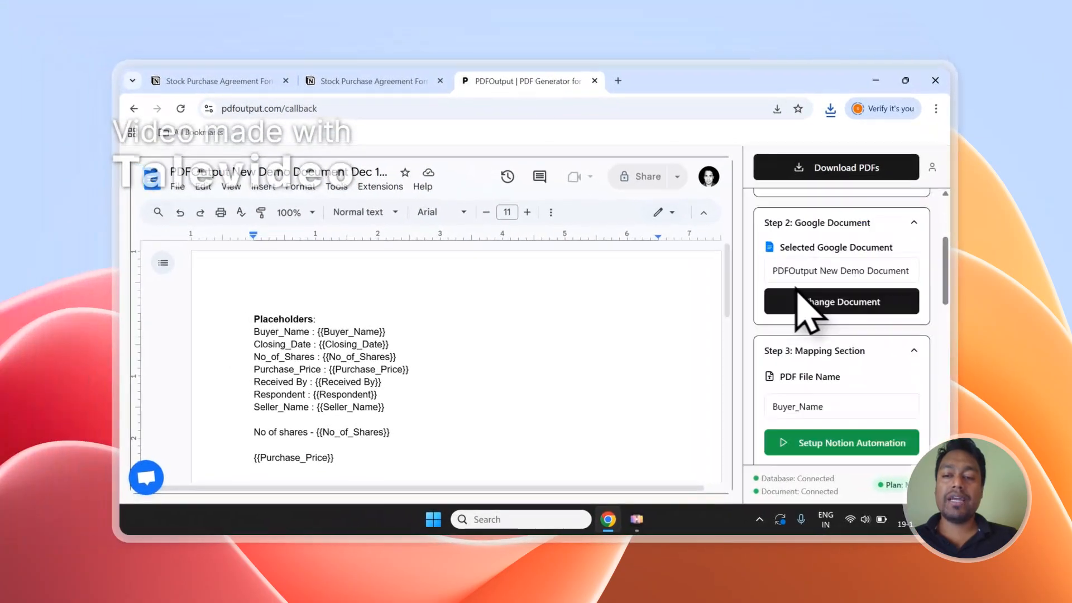
scroll(675, 237, up, 3)
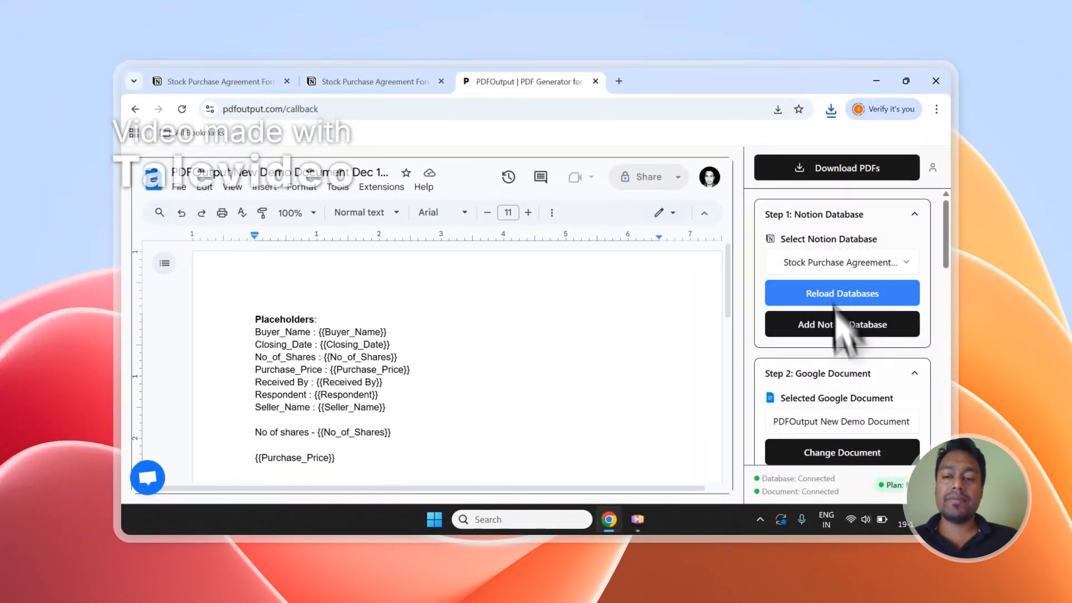
scroll(847, 329, down, 1)
scroll(840, 322, down, 3)
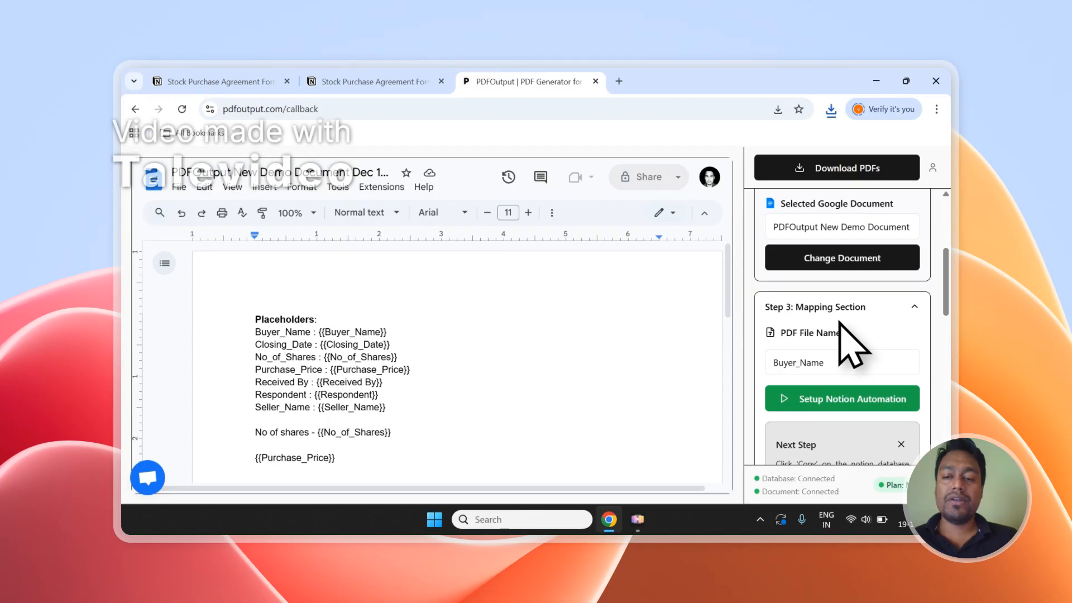
Add a blank entry to the Notion responses database with GeneratePDF set to Ready to Generate, and narrow the GeneratePDF column.
click(204, 78)
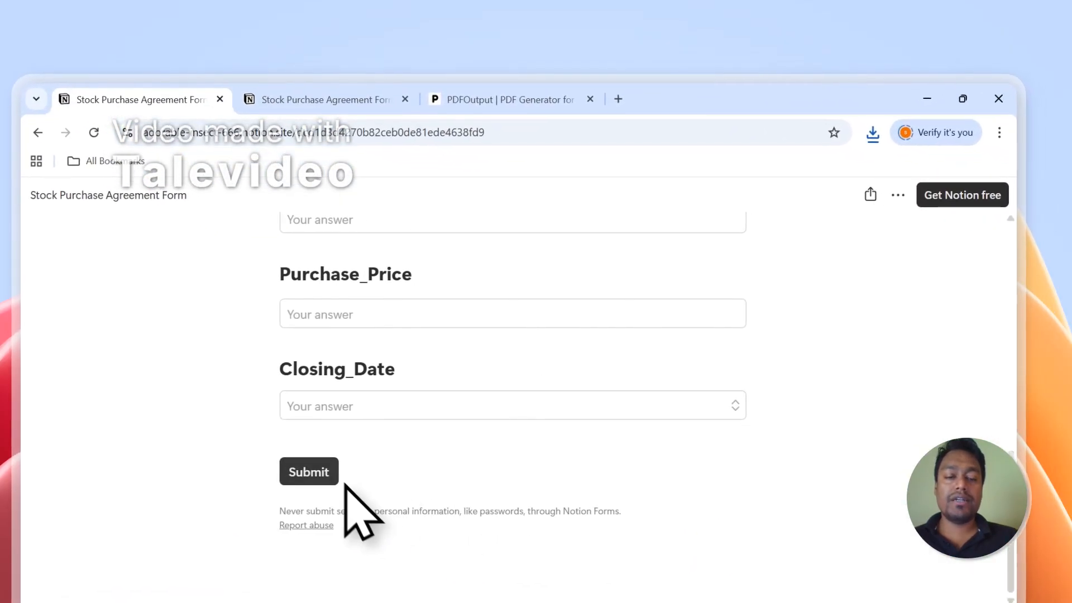
click(324, 99)
click(142, 495)
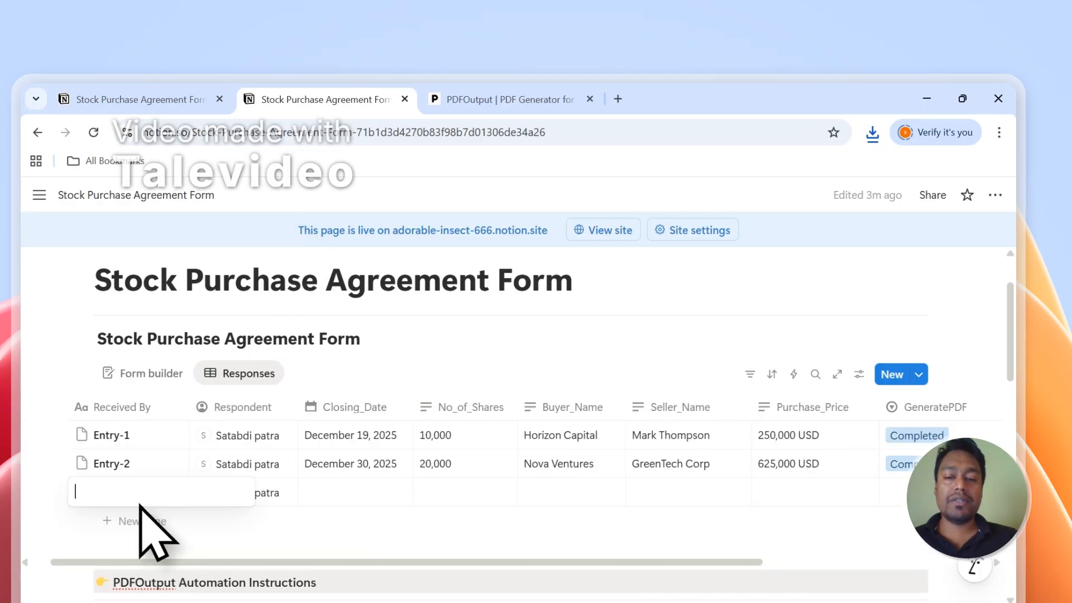
click(903, 491)
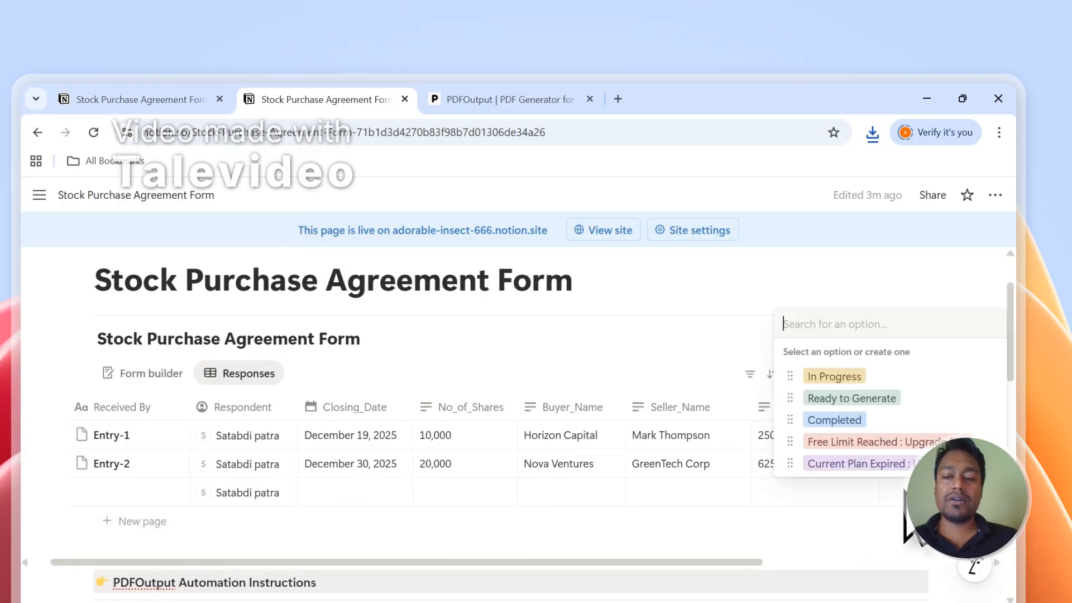
click(882, 406)
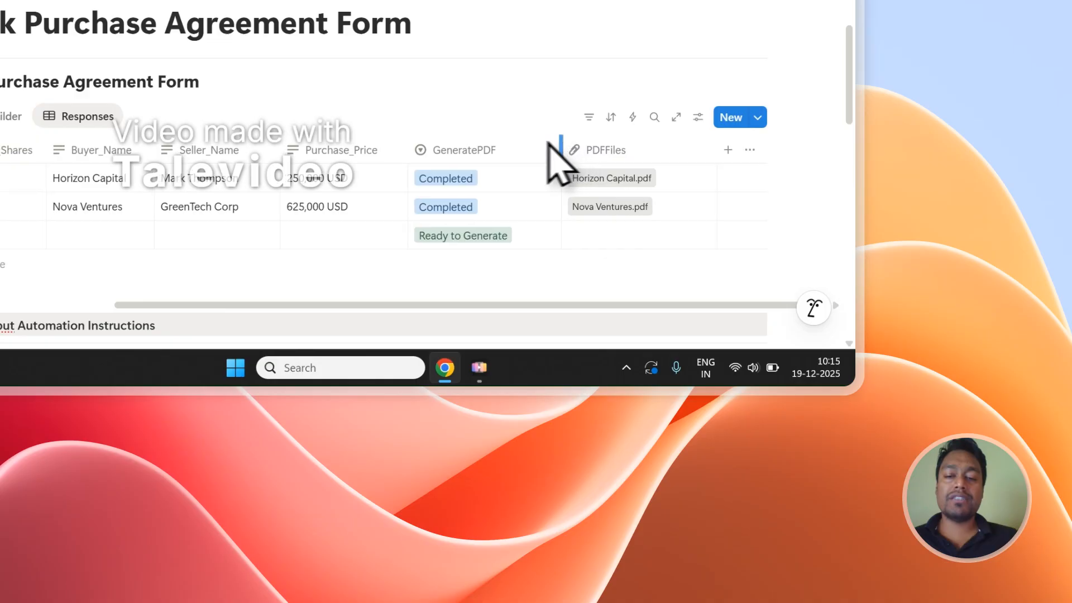
drag(549, 140, 519, 141)
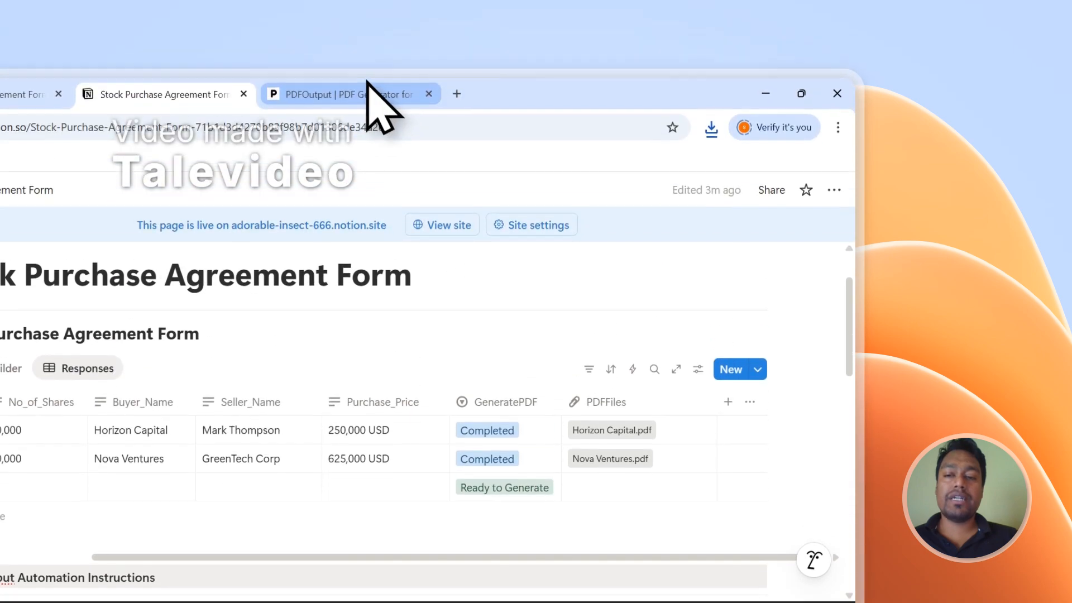
Review the PDFOutput database, document and mapping sections alongside the Notion responses database.
click(369, 91)
scroll(712, 380, up, 1)
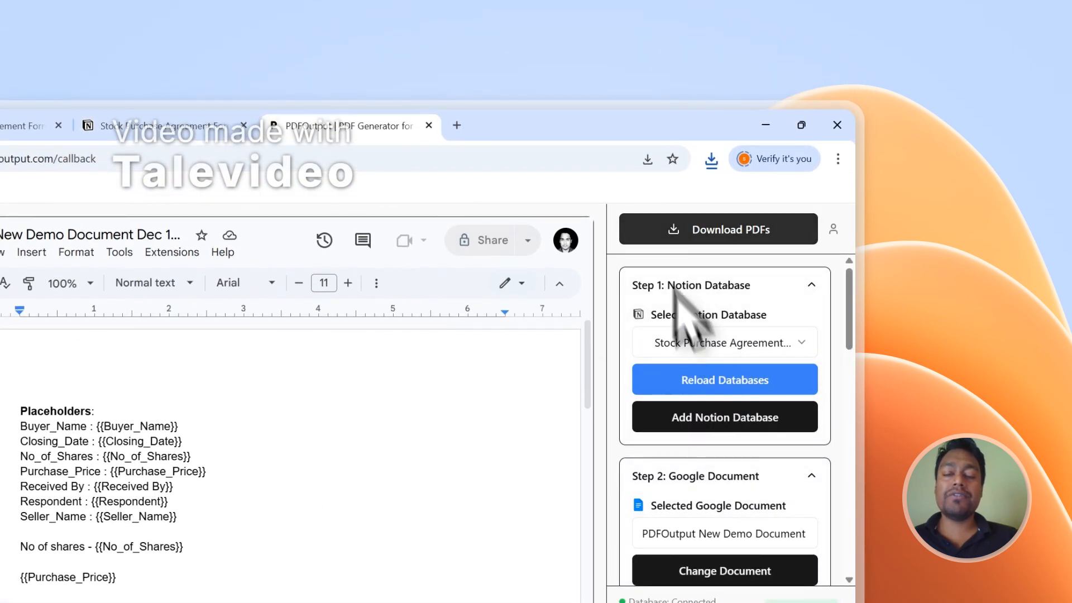
click(90, 119)
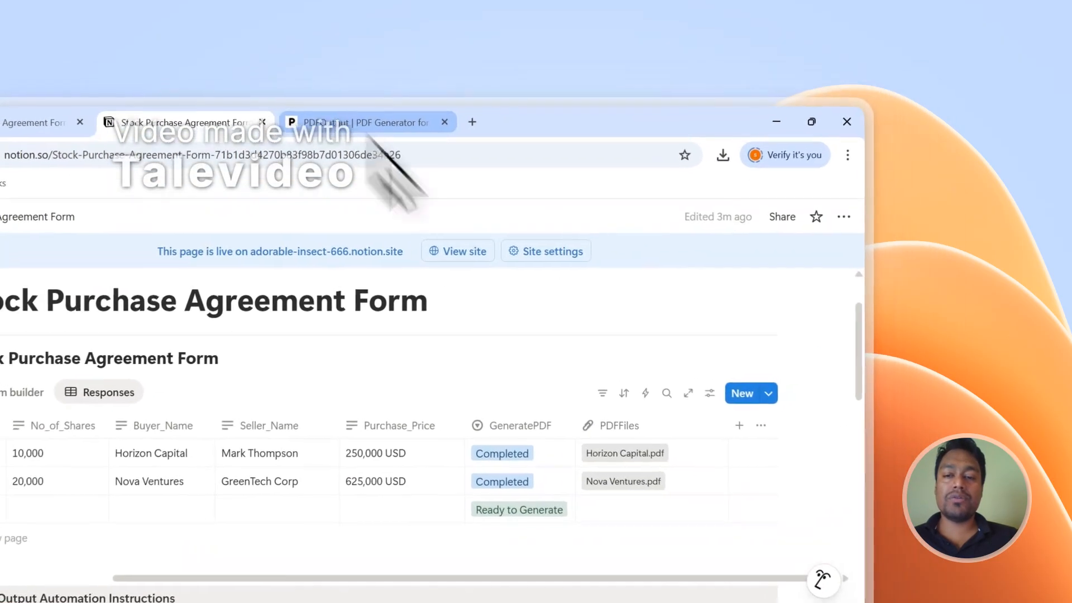
click(528, 83)
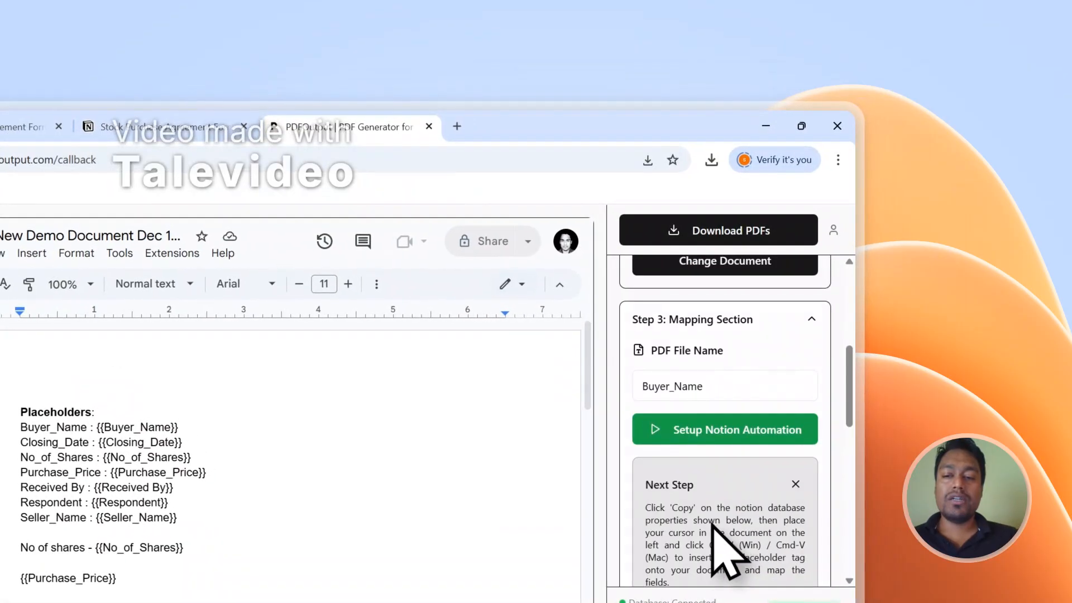
click(182, 123)
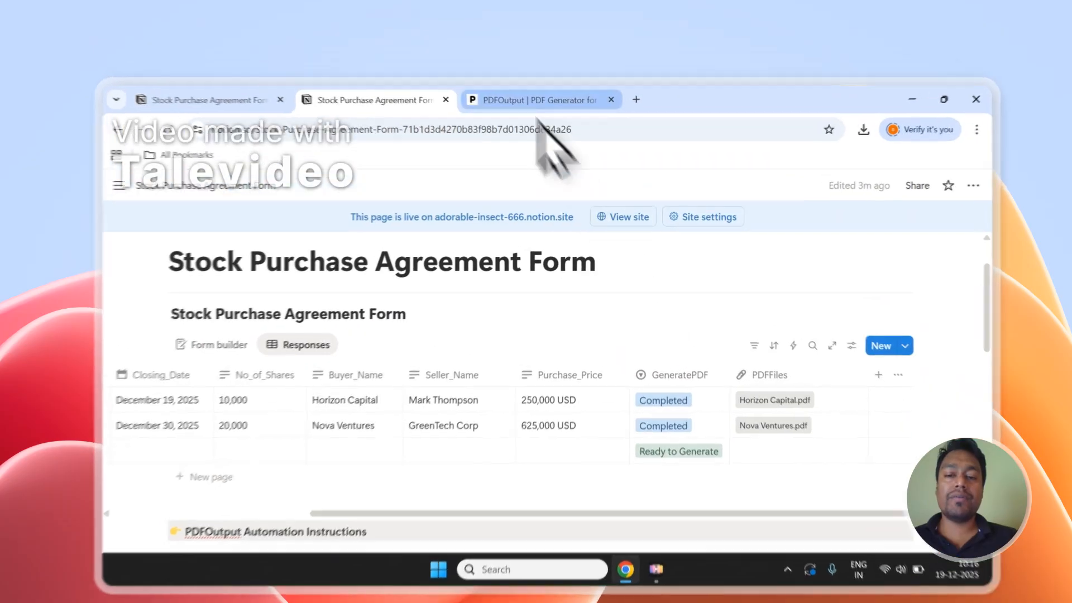
Return to PDFOutput, open its support chat and close the chat again.
click(534, 81)
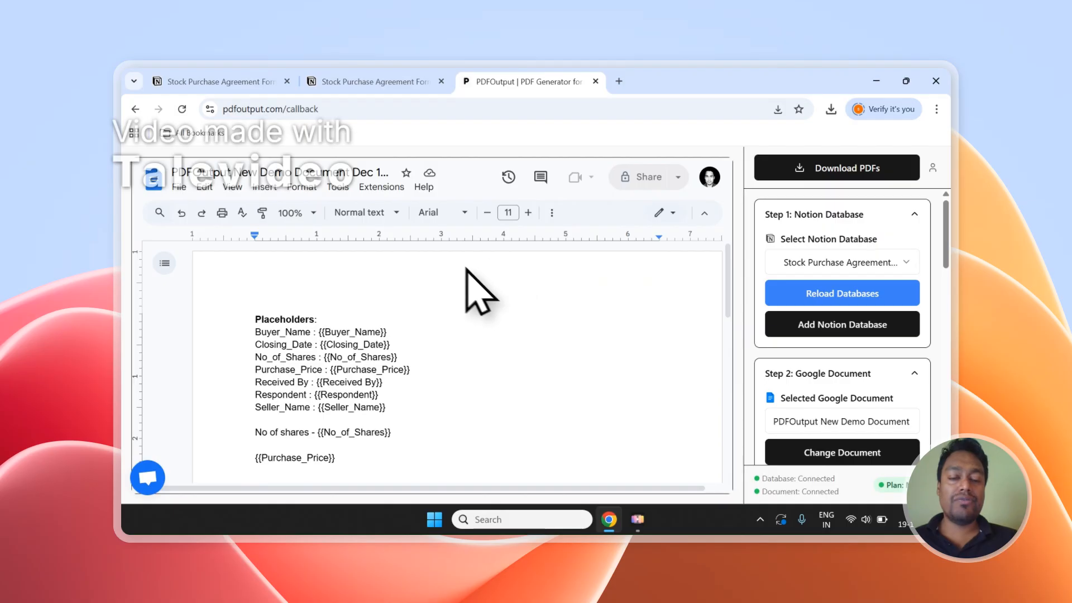
click(147, 477)
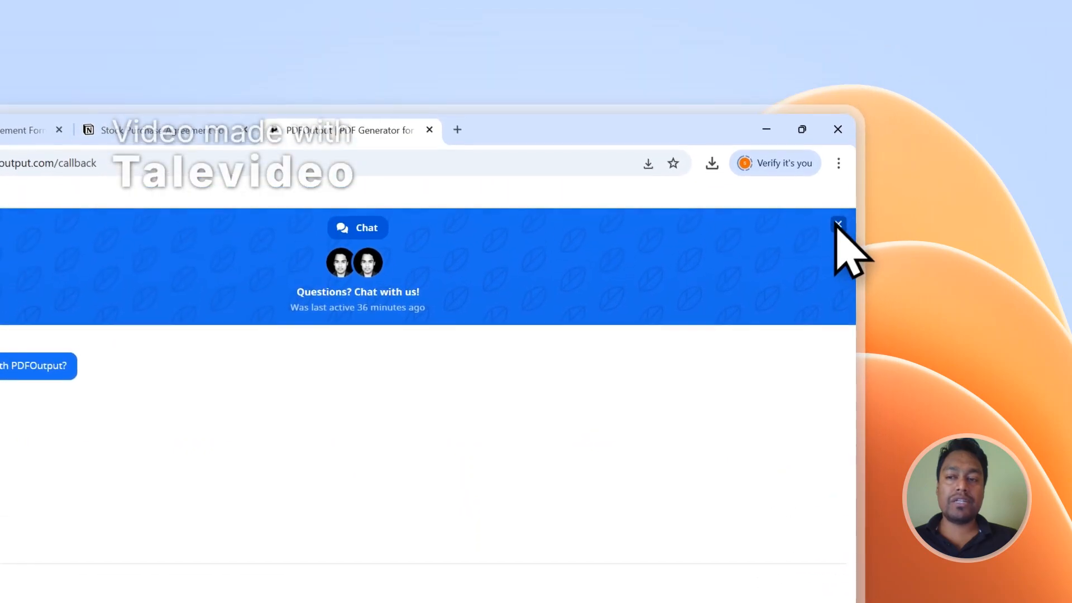
click(838, 225)
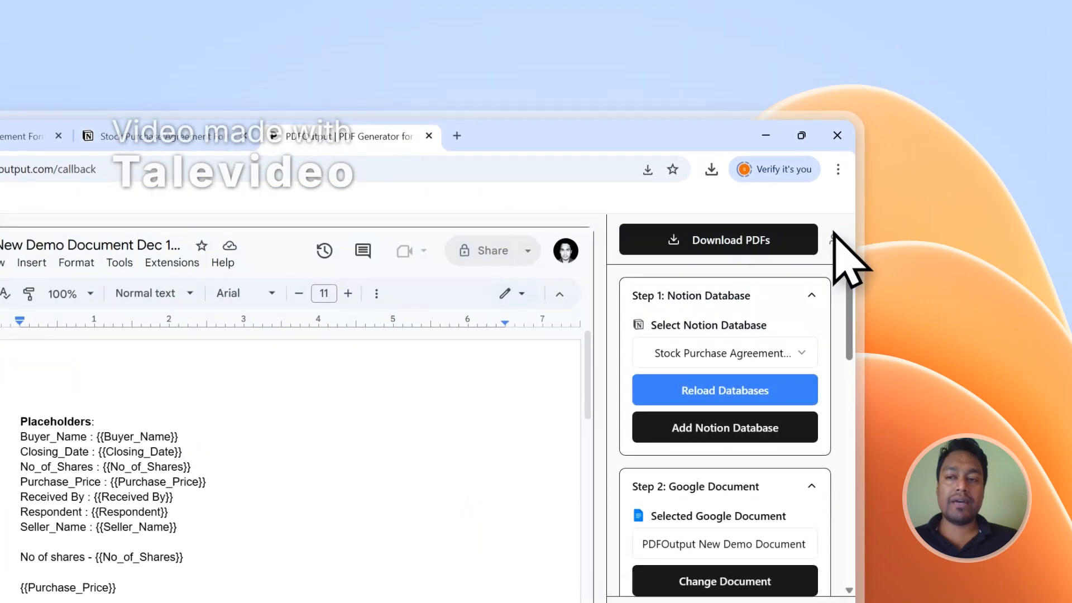
Sign out of the PDFOutput account and view the message form on the site's Contact page.
click(834, 234)
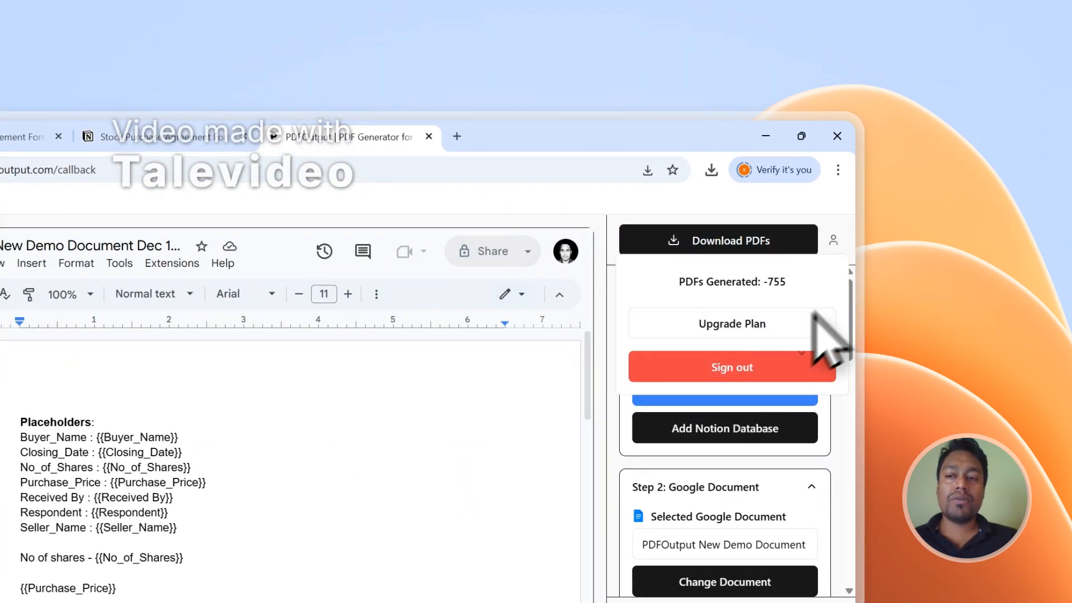
click(812, 366)
drag(853, 242, 853, 444)
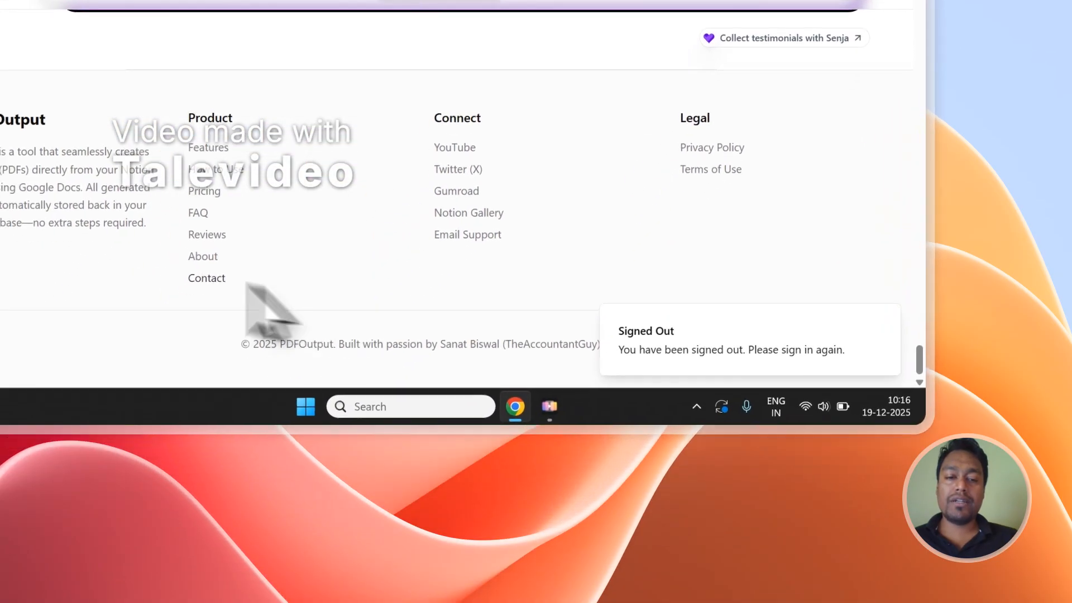
click(206, 278)
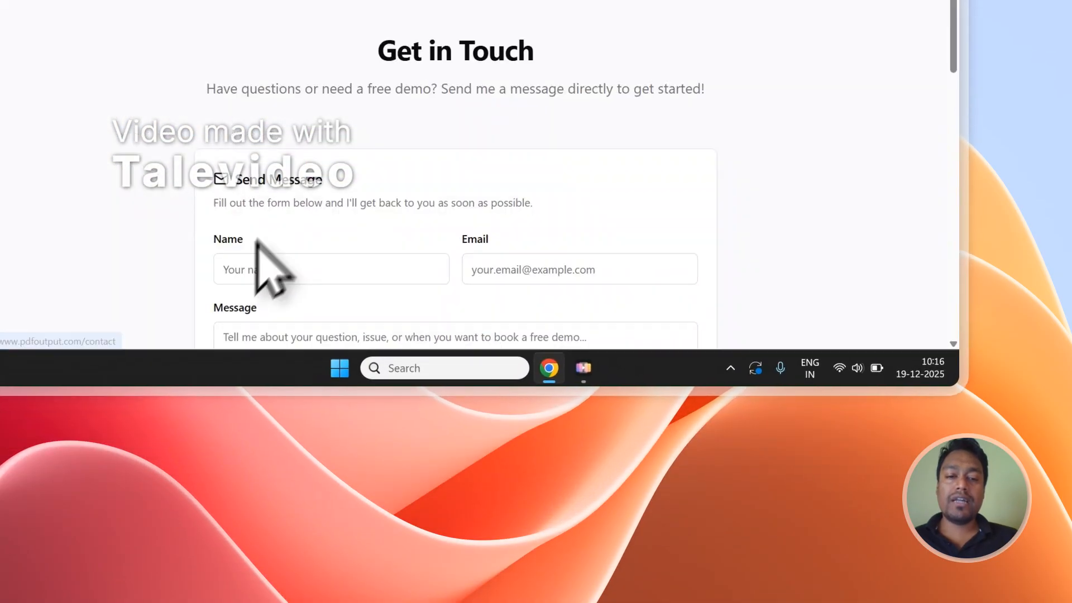
scroll(268, 268, down, 3)
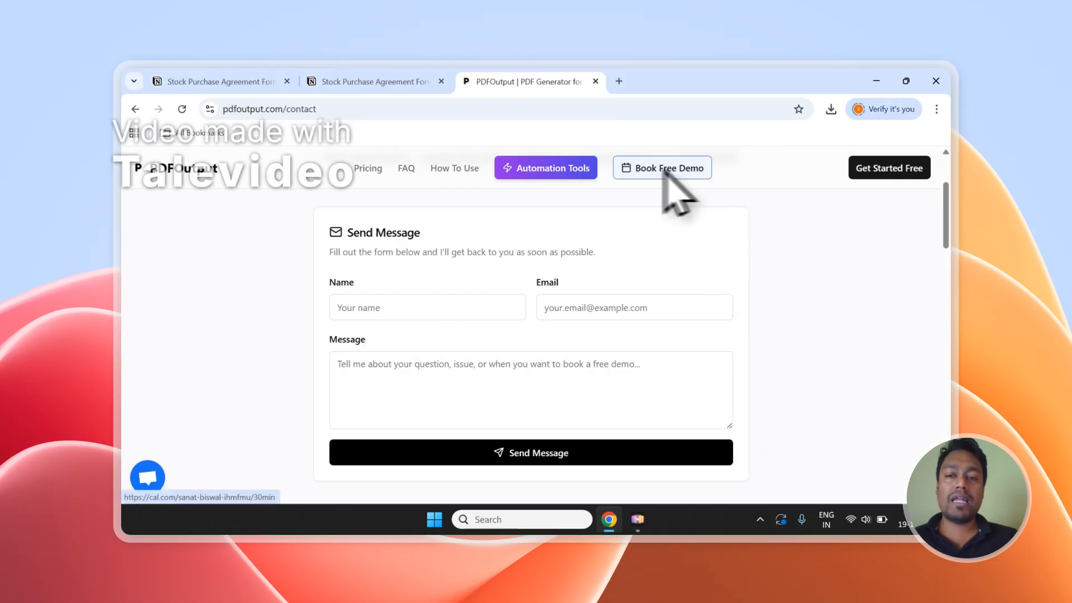
click(167, 169)
Switch to the Stock Purchase Agreement Form in Notion and check the blank entry's GeneratePDF status and PDFFiles in the responses.
click(330, 85)
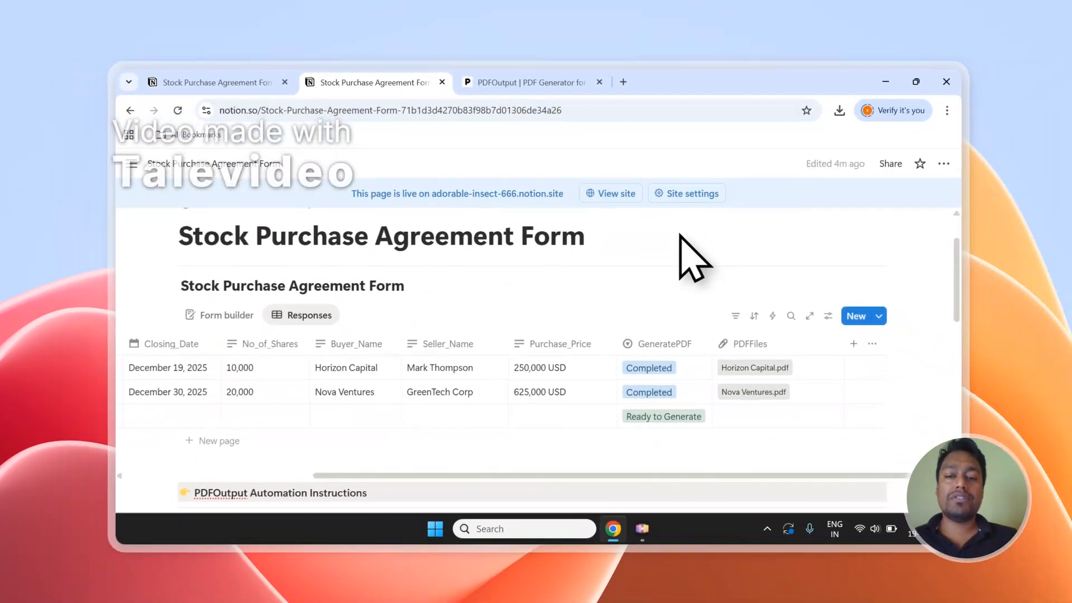
scroll(722, 267, down, 1)
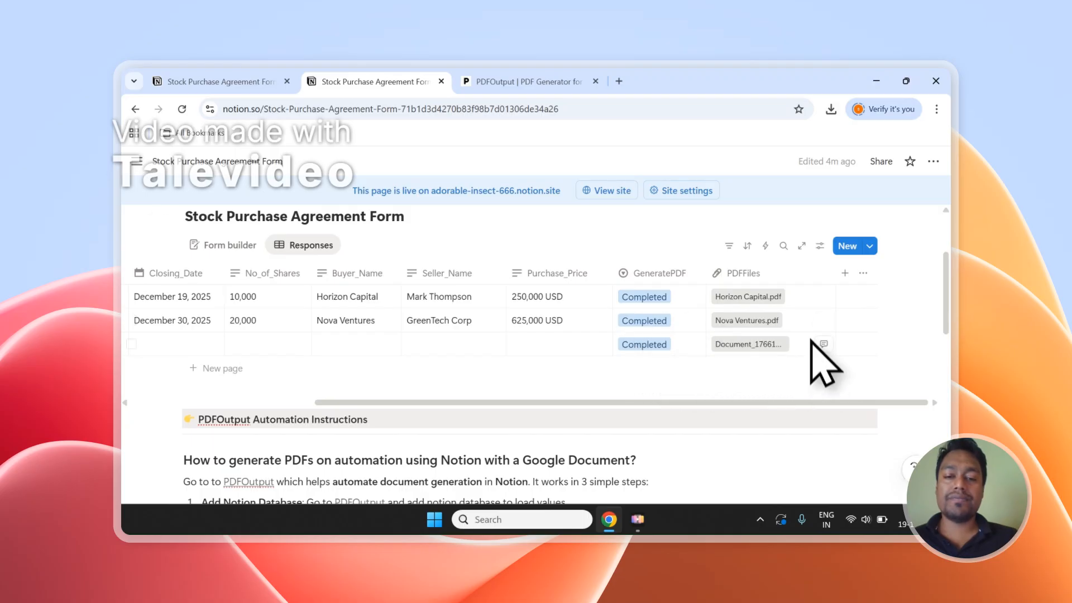
scroll(718, 347, up, 3)
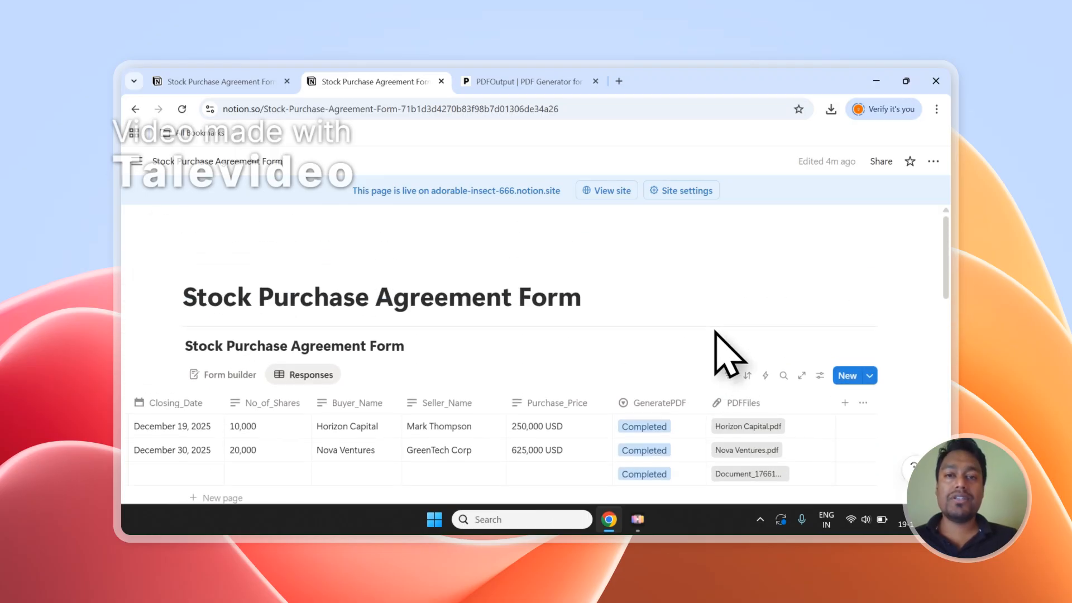